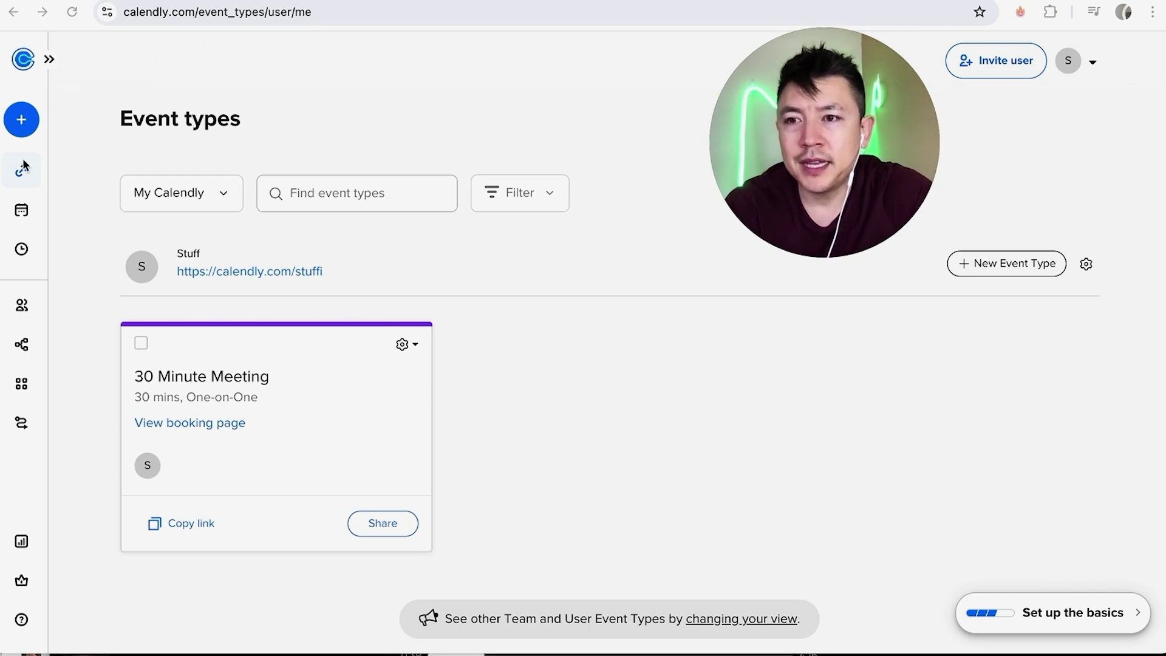
Open the Workflows page from the sidebar to browse its workflow templates.
{"action": "left_click", "coordinate": [23, 344]}
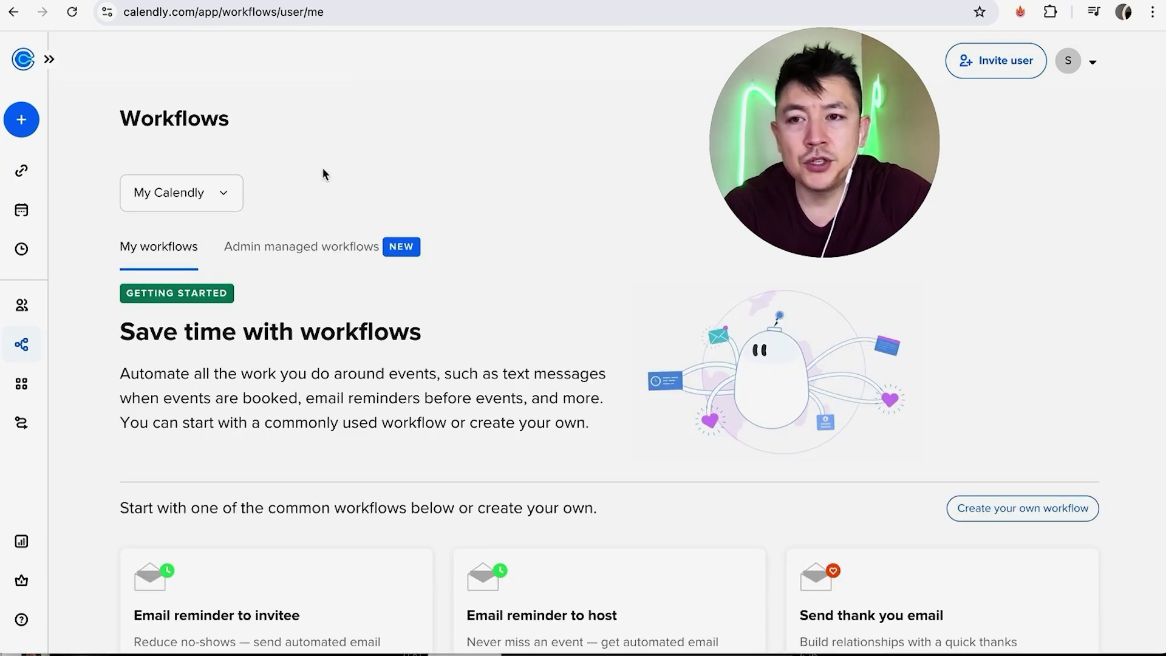
{"action": "scroll", "coordinate": [471, 202], "scroll_direction": "down", "scroll_amount": 3}
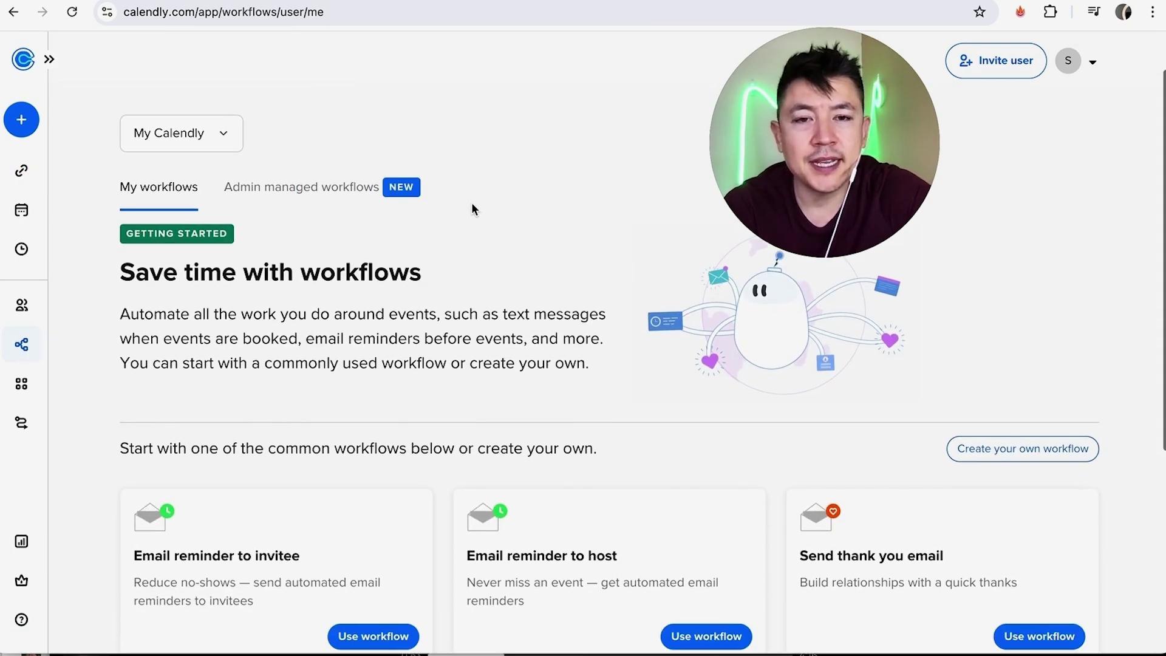
{"action": "scroll", "coordinate": [471, 203], "scroll_direction": "down", "scroll_amount": 2}
{"action": "scroll", "coordinate": [472, 202], "scroll_direction": "down", "scroll_amount": 2}
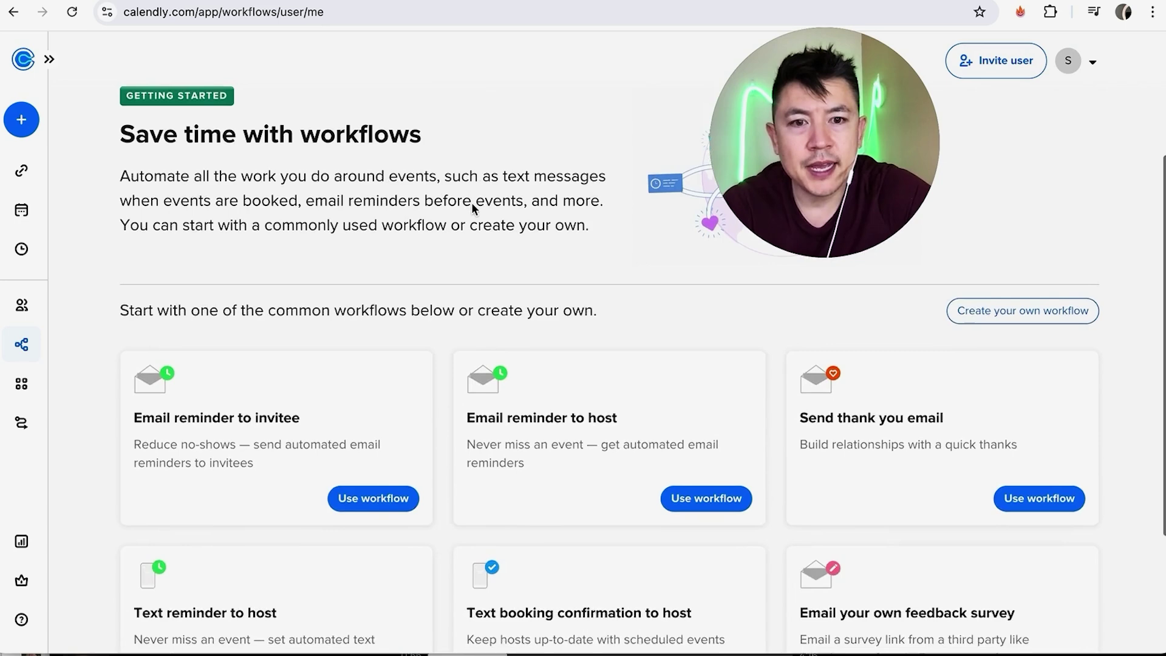
{"action": "scroll", "coordinate": [471, 203], "scroll_direction": "down", "scroll_amount": 2}
{"action": "scroll", "coordinate": [471, 202], "scroll_direction": "up", "scroll_amount": 1}
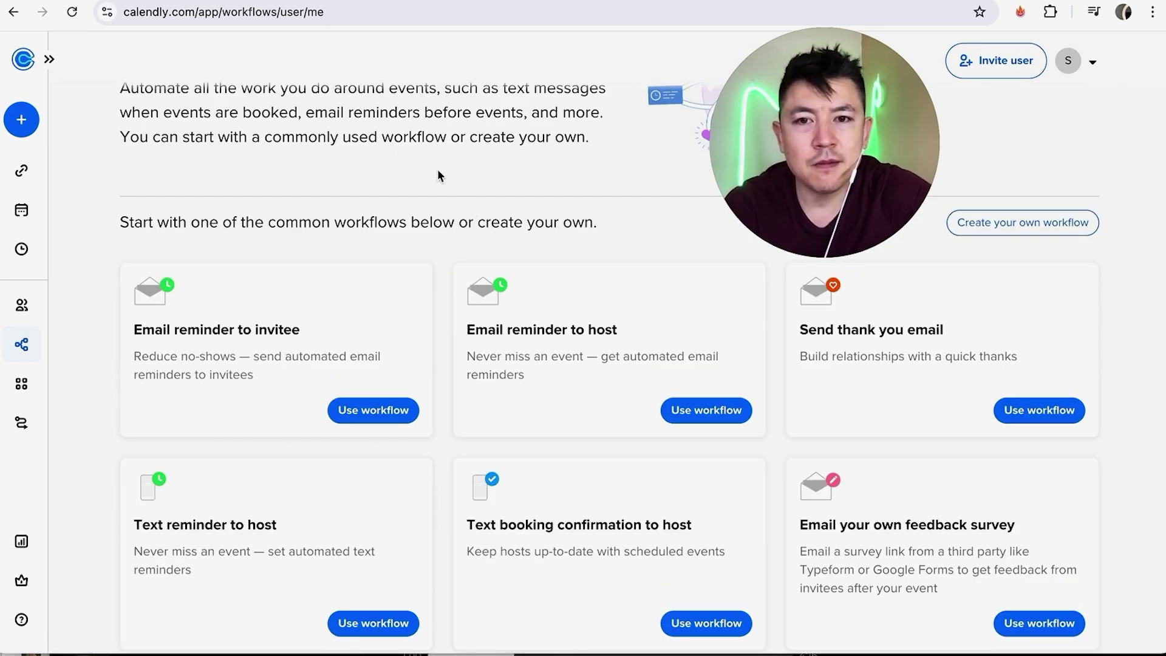
{"action": "scroll", "coordinate": [448, 218], "scroll_direction": "down", "scroll_amount": 1}
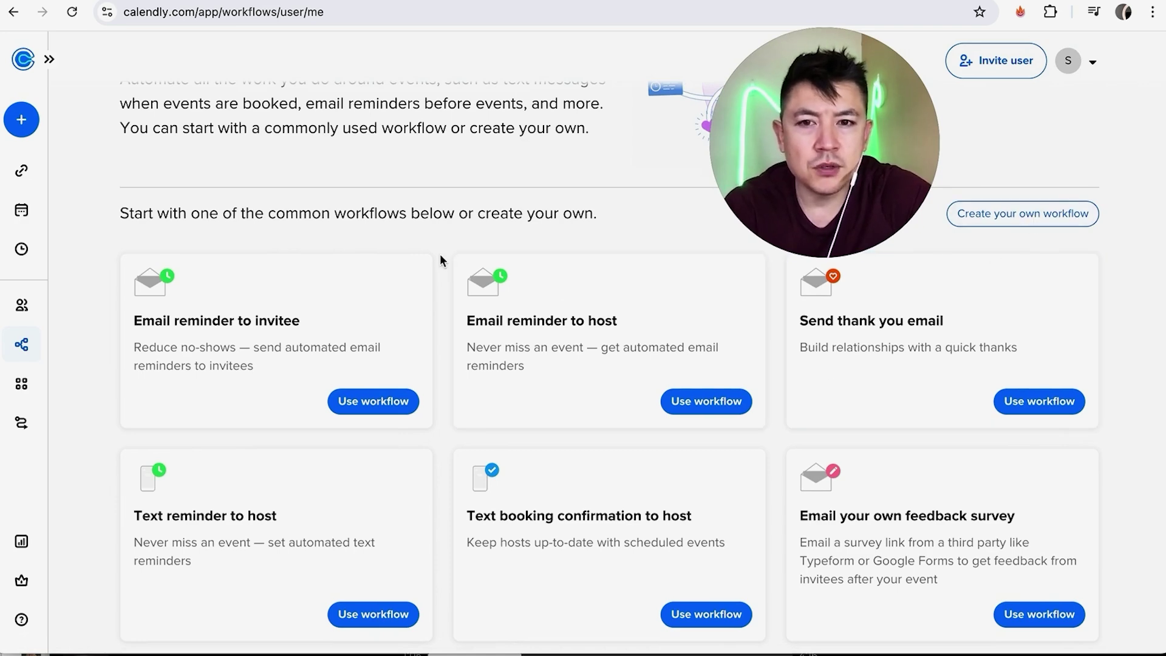
{"action": "scroll", "coordinate": [440, 265], "scroll_direction": "down", "scroll_amount": 1}
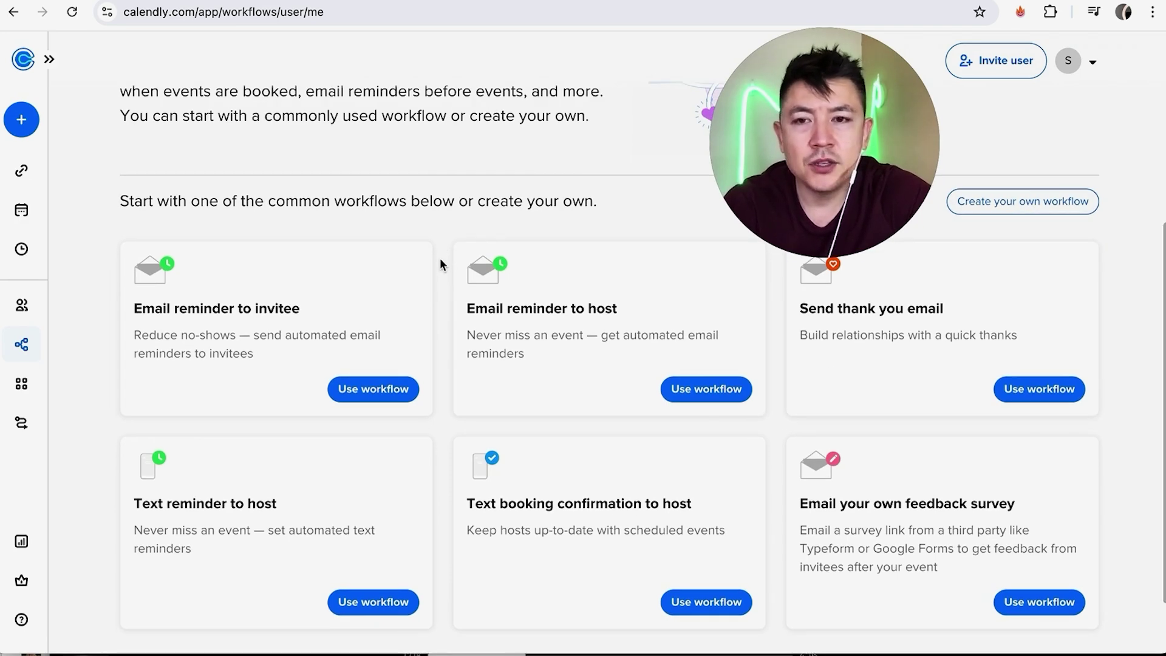
{"action": "scroll", "coordinate": [440, 264], "scroll_direction": "down", "scroll_amount": 1}
{"action": "scroll", "coordinate": [440, 264], "scroll_direction": "up", "scroll_amount": 1}
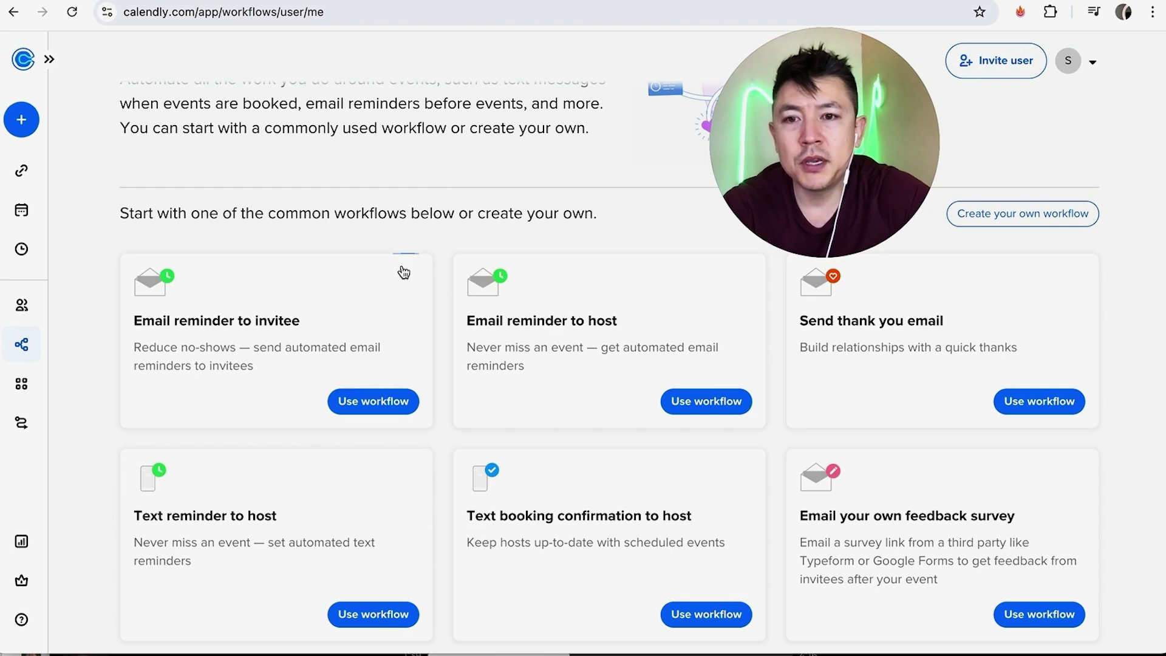
Start an 'Email reminder to invitee to Youtube Consultation' workflow applied to the 30 Minute Meeting.
{"action": "left_click", "coordinate": [400, 402]}
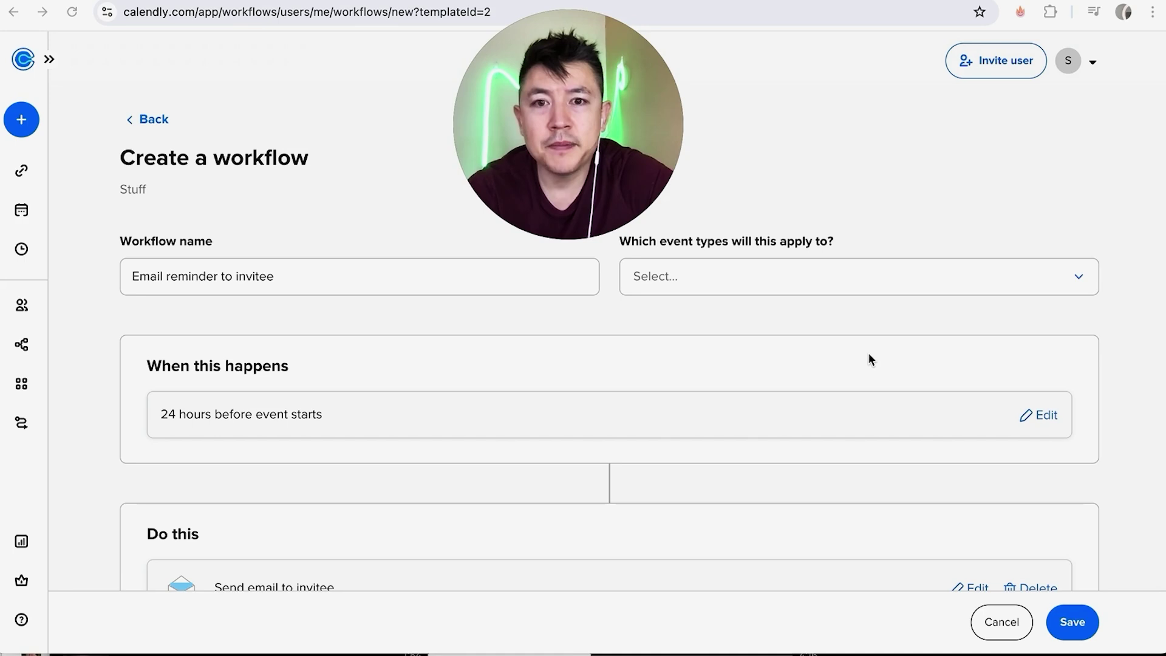
{"action": "left_click", "coordinate": [280, 273]}
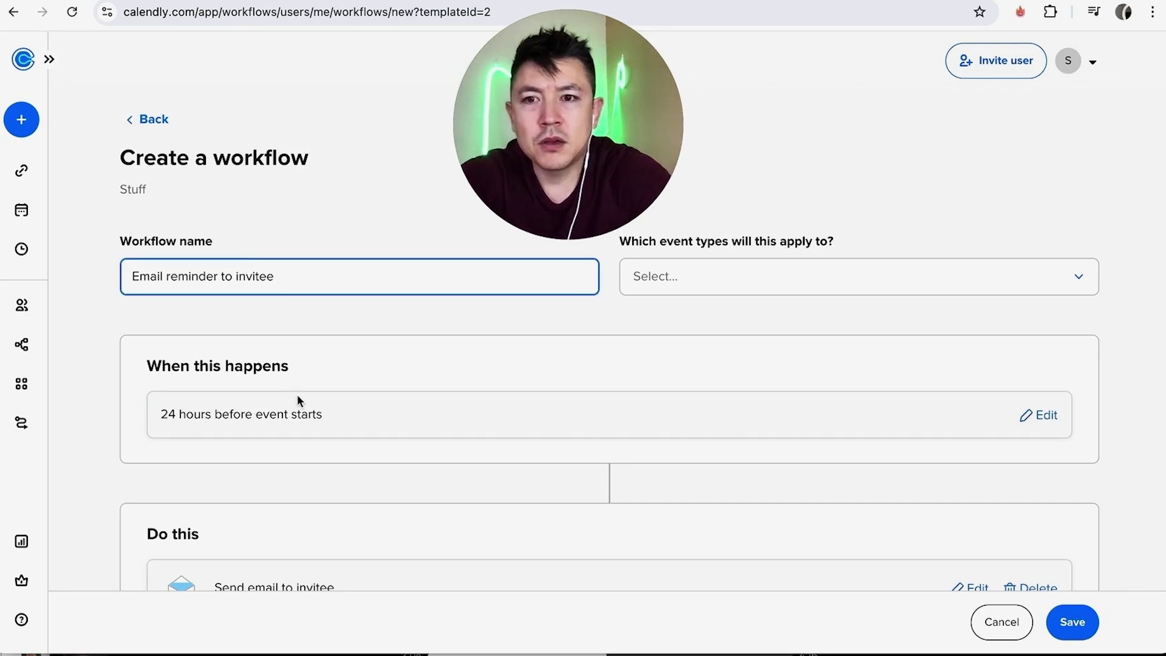
{"action": "type", "text": "to Youtube Consu"}
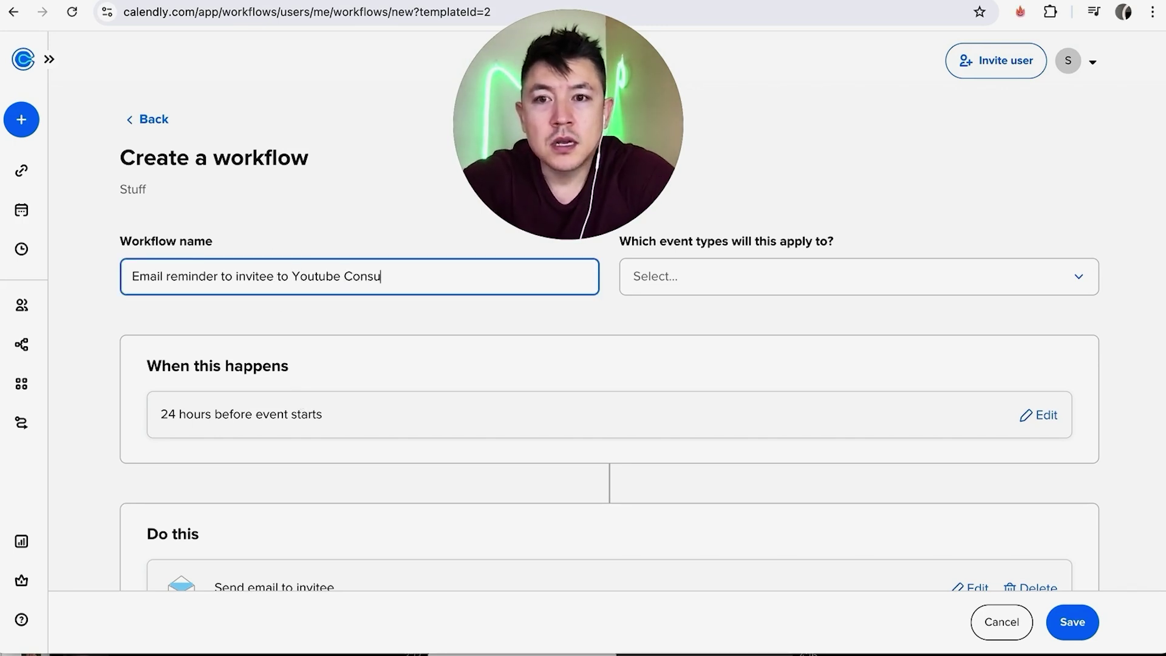
{"action": "type", "text": "ltation"}
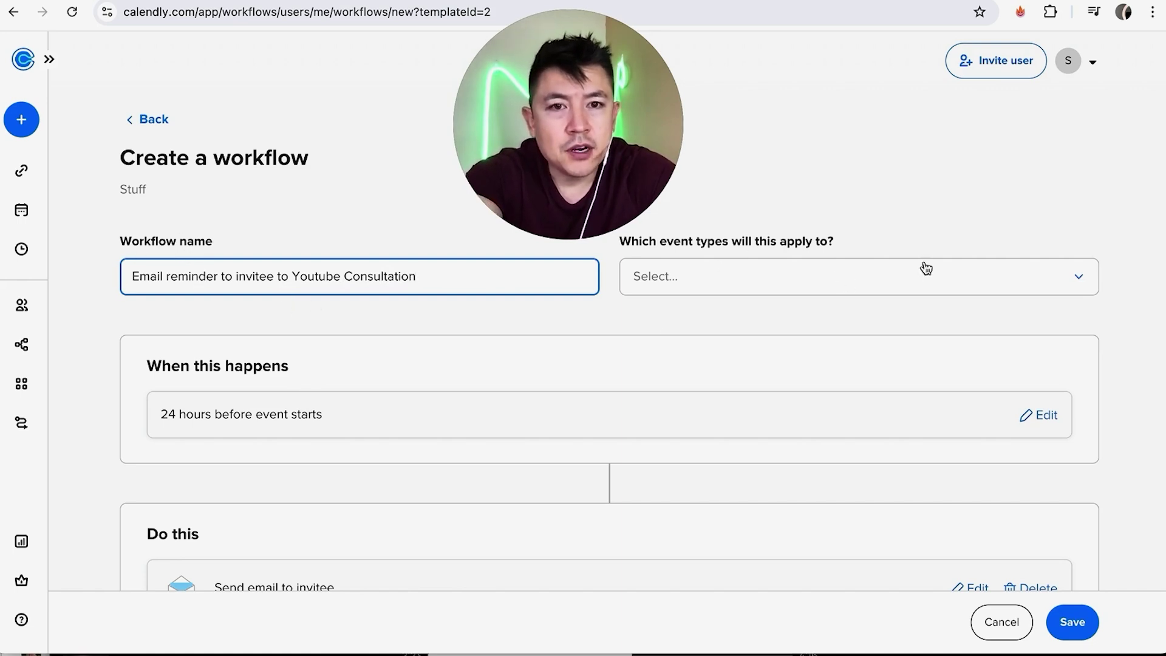
{"action": "left_click", "coordinate": [1054, 280]}
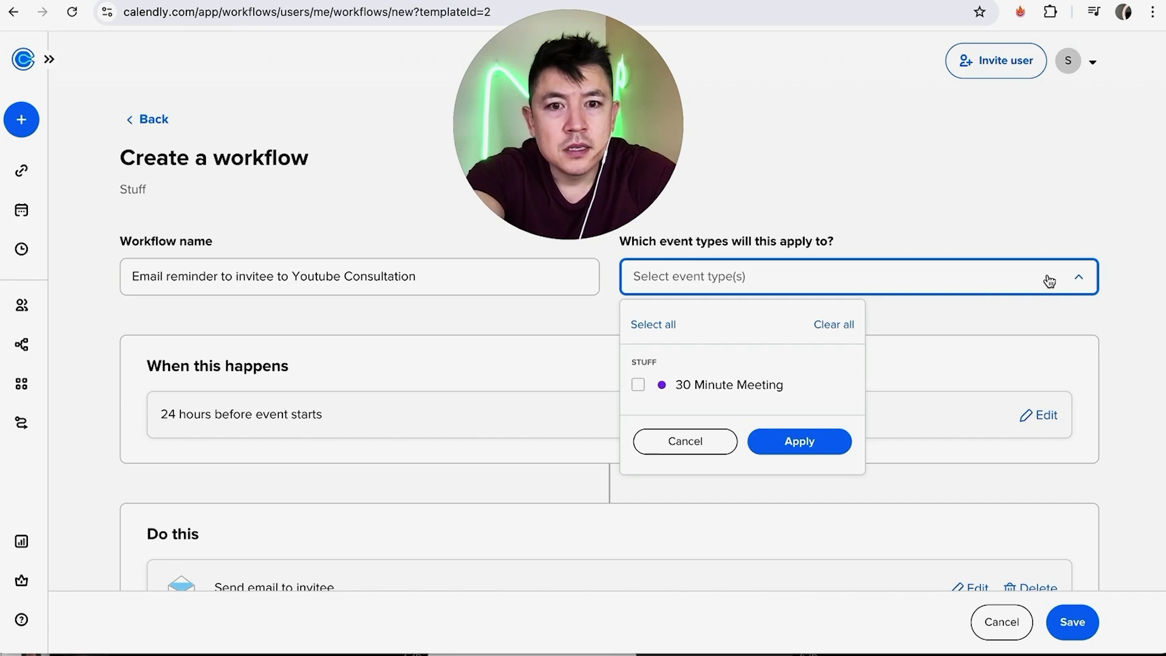
{"action": "left_click", "coordinate": [643, 386]}
{"action": "left_click", "coordinate": [799, 441]}
{"action": "scroll", "coordinate": [789, 436], "scroll_direction": "down", "scroll_amount": 1}
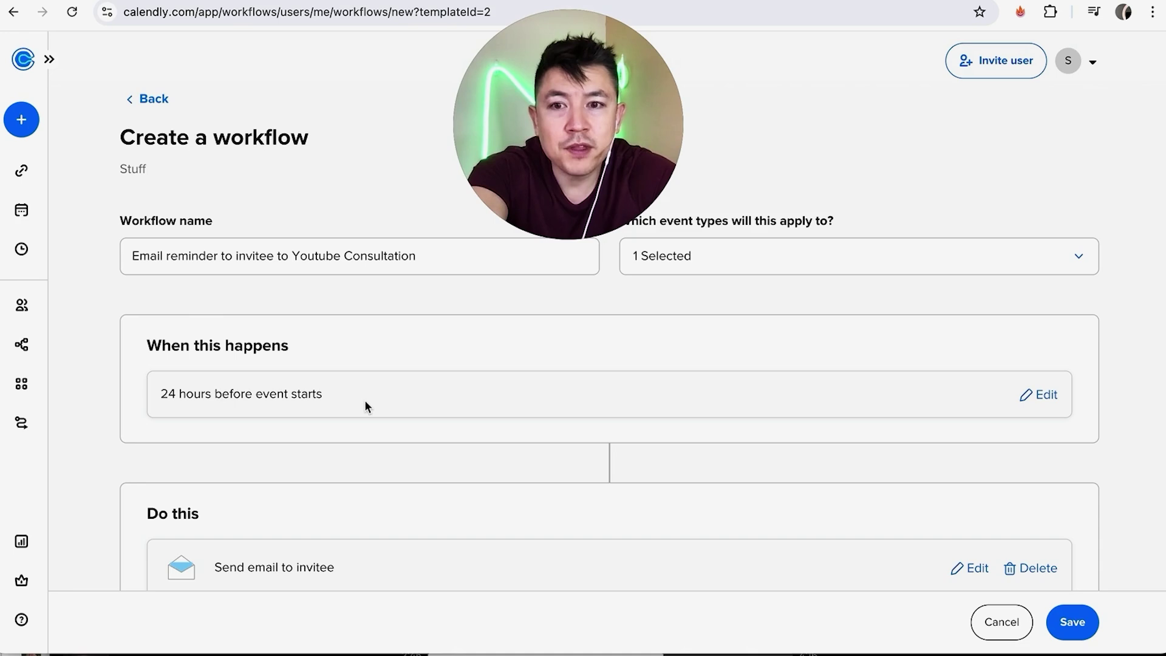
Change the trigger from 24 hours to 30 minutes before the event starts.
{"action": "left_click", "coordinate": [1046, 395]}
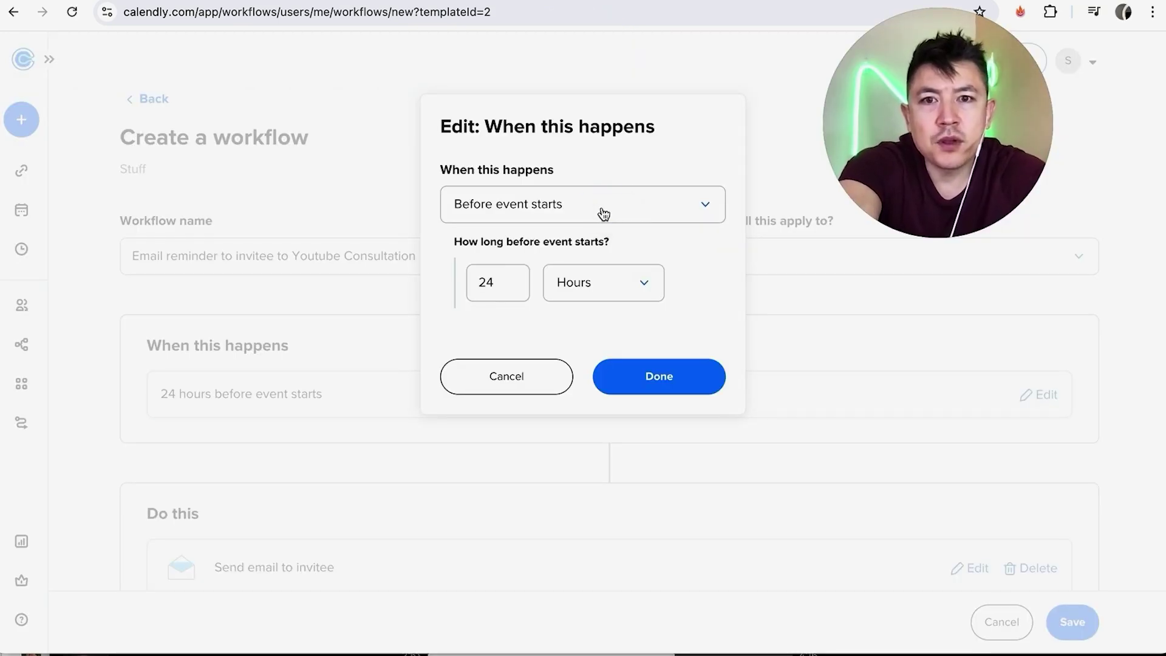
{"action": "left_click", "coordinate": [613, 207]}
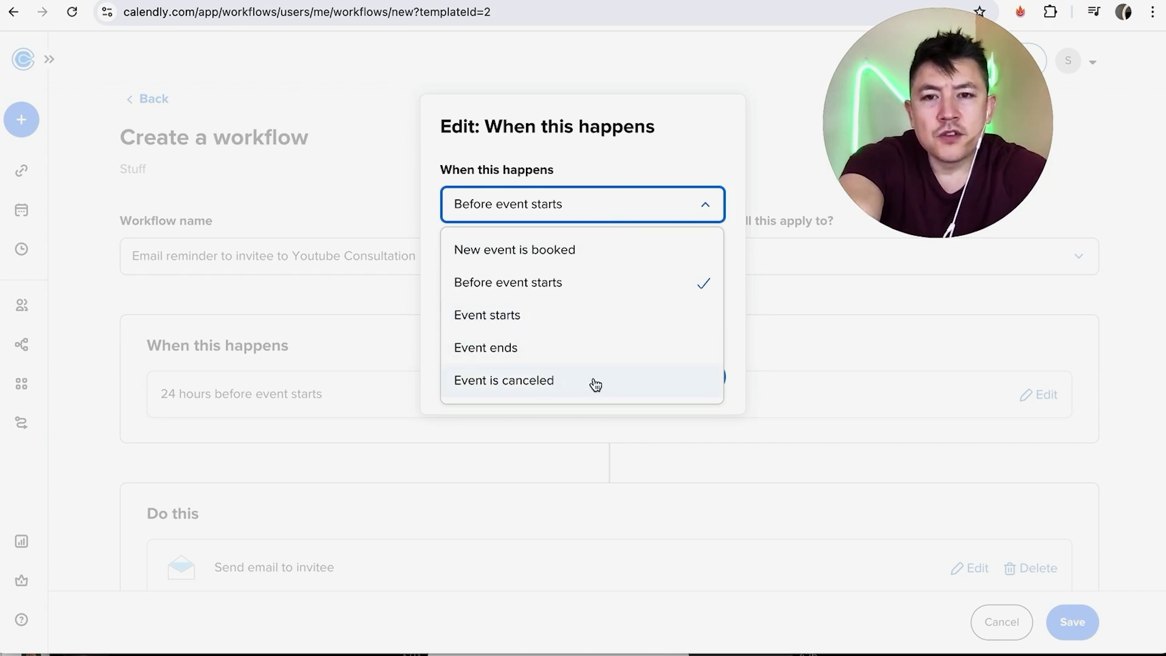
{"action": "left_click", "coordinate": [551, 284]}
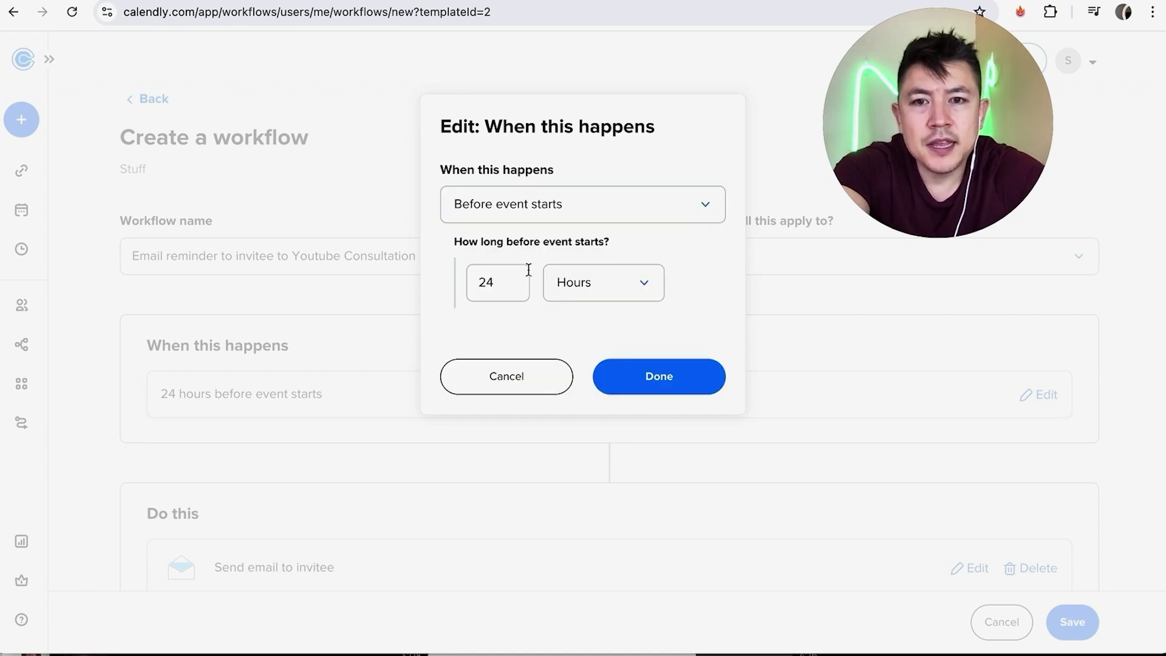
{"action": "double_click", "coordinate": [497, 282]}
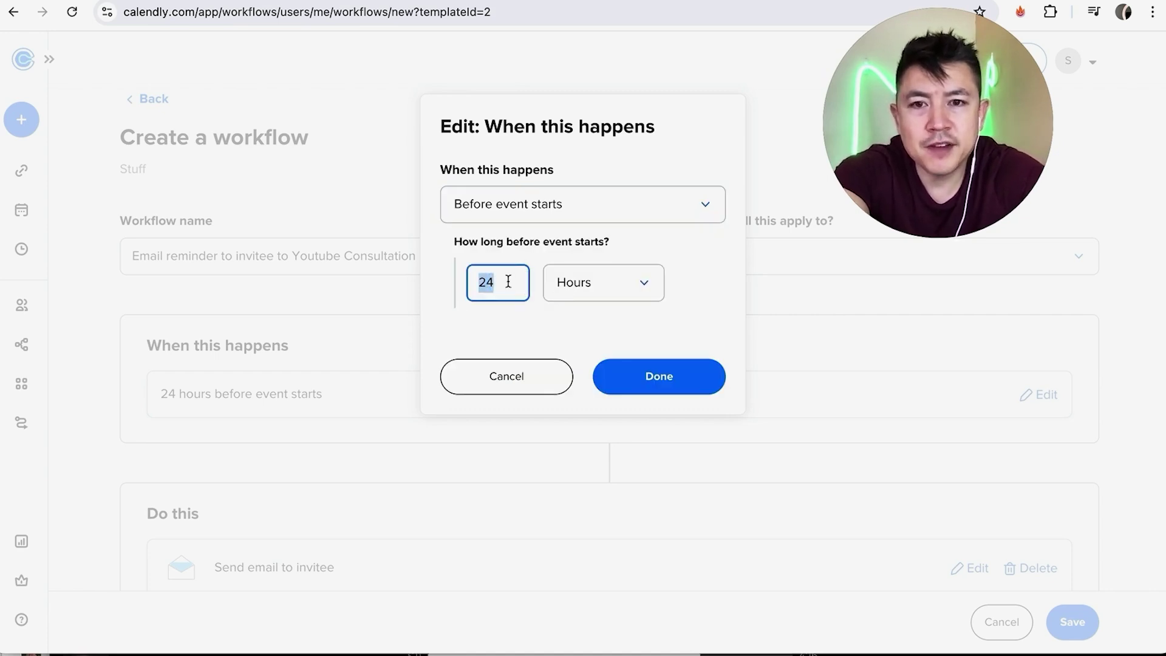
{"action": "type", "text": "30"}
{"action": "left_click", "coordinate": [651, 285]}
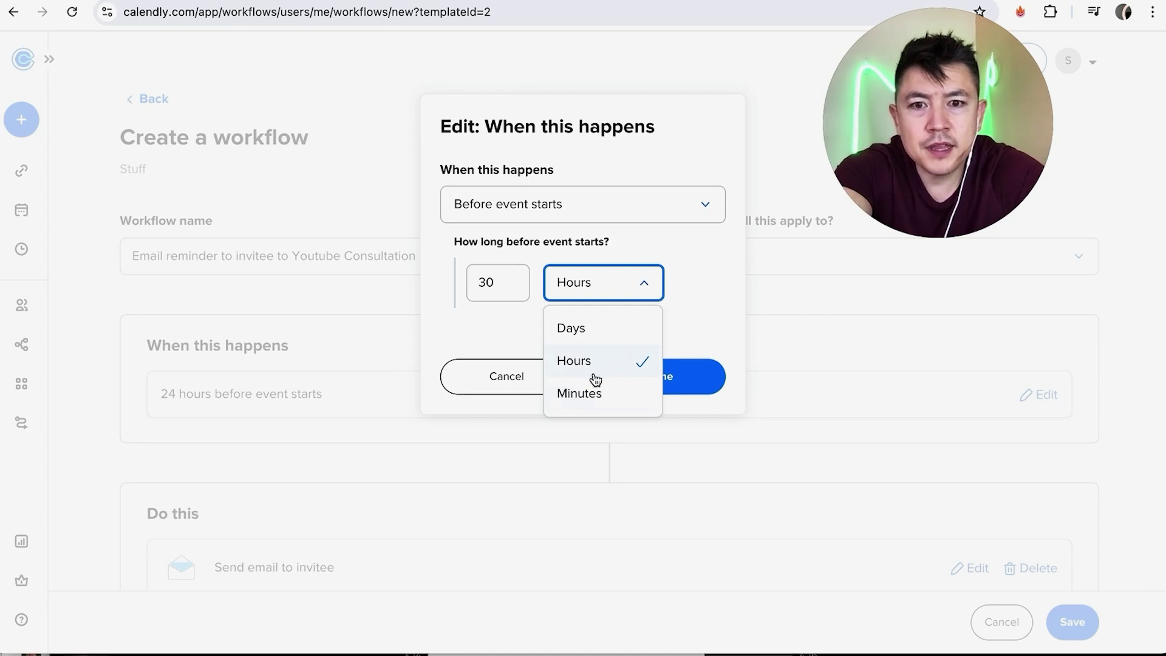
{"action": "left_click", "coordinate": [587, 395]}
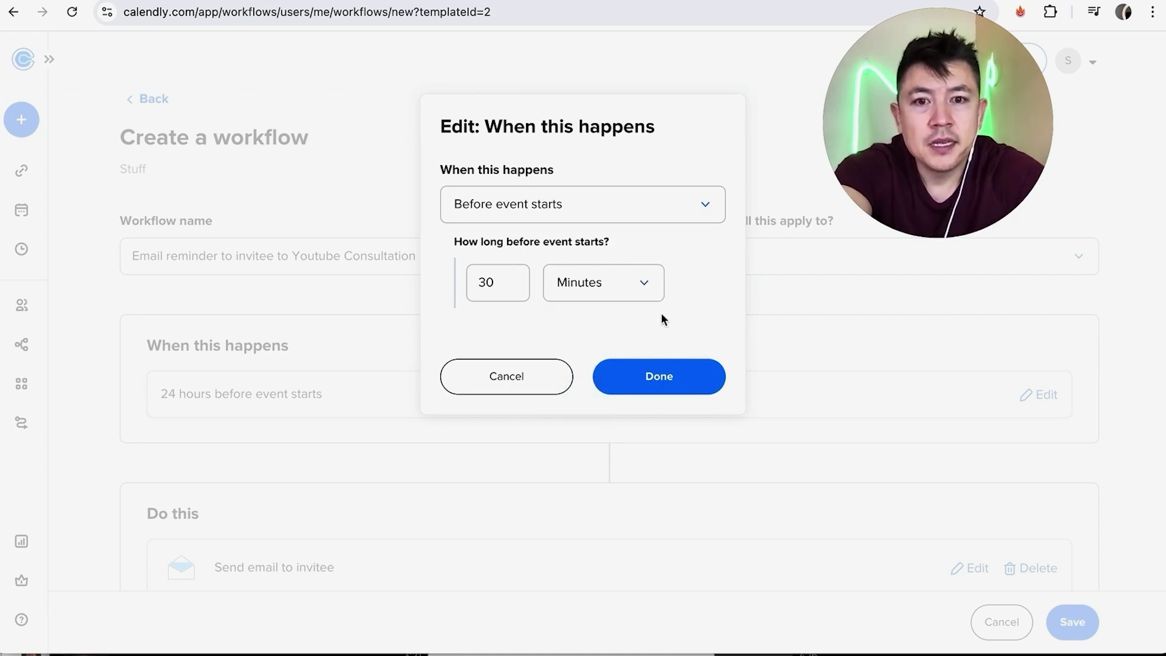
{"action": "left_click", "coordinate": [646, 377]}
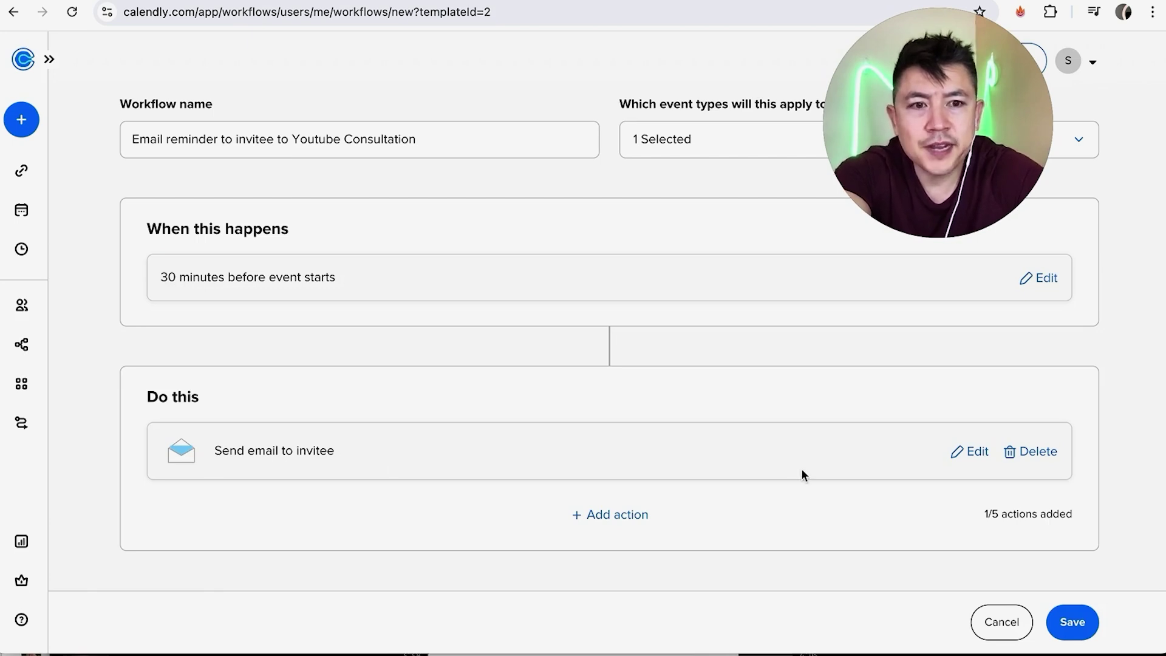
Open the invitee email action, keeping the notifications sender address.
{"action": "left_click", "coordinate": [969, 451]}
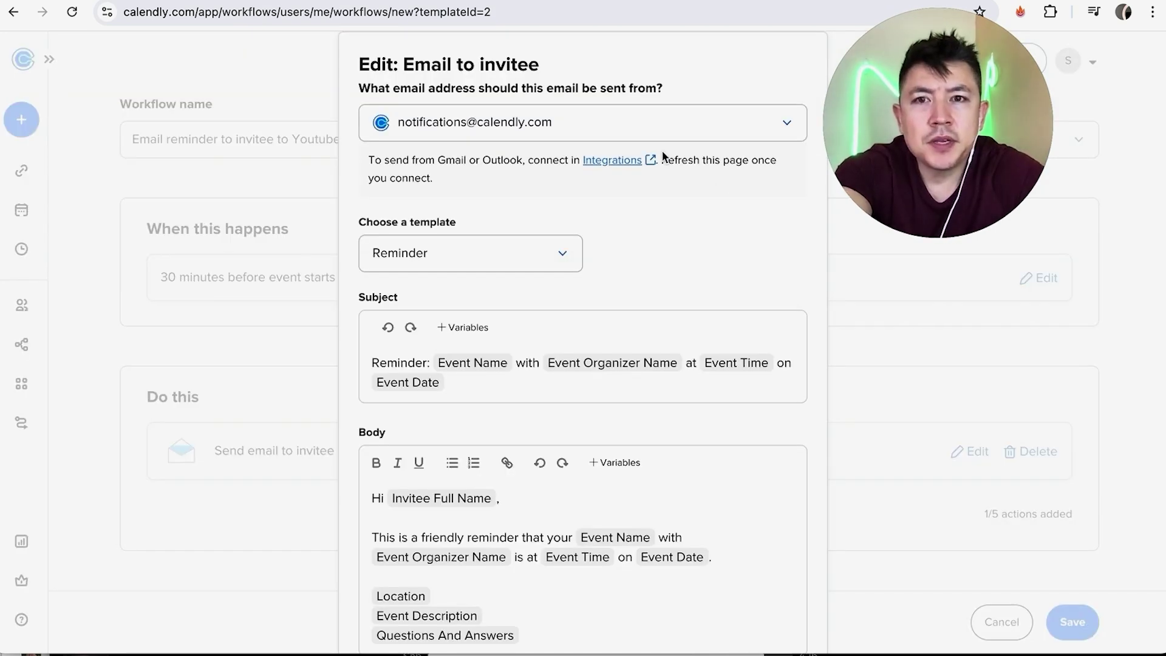
{"action": "left_click", "coordinate": [782, 126]}
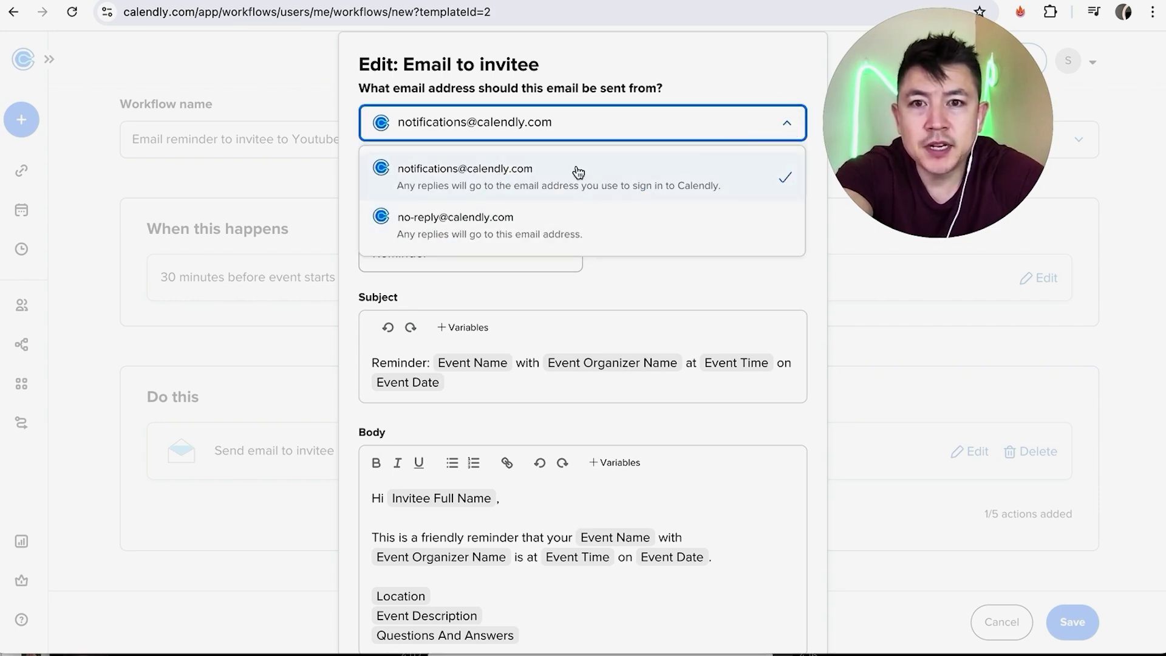
{"action": "left_click", "coordinate": [785, 124]}
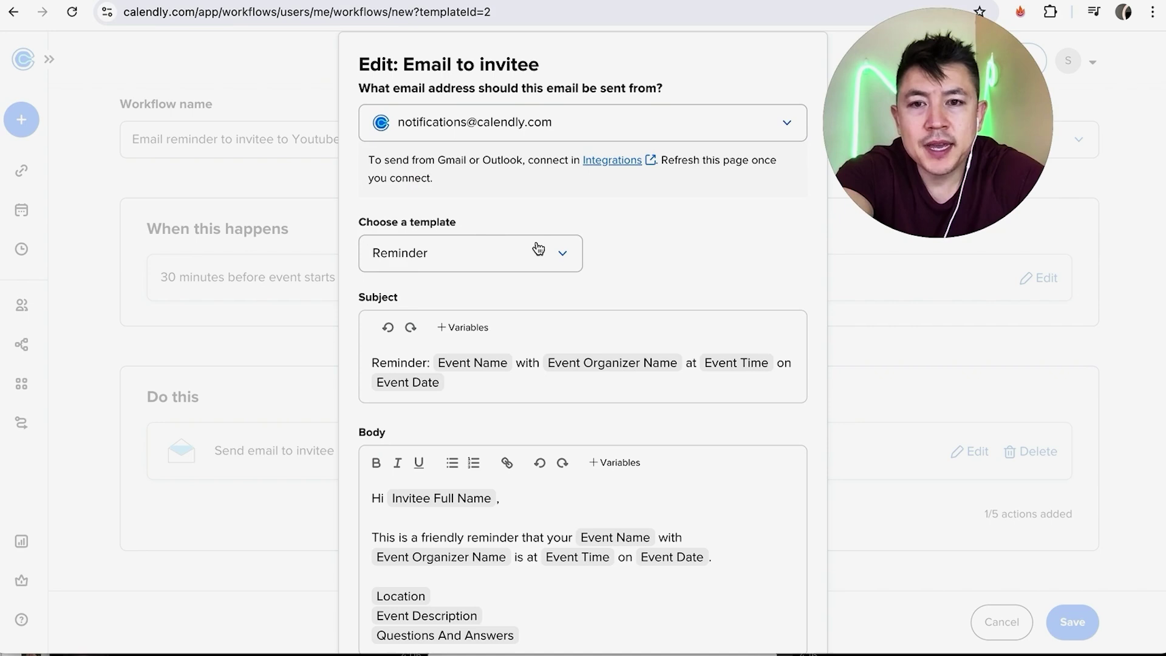
{"action": "scroll", "coordinate": [635, 238], "scroll_direction": "down", "scroll_amount": 1}
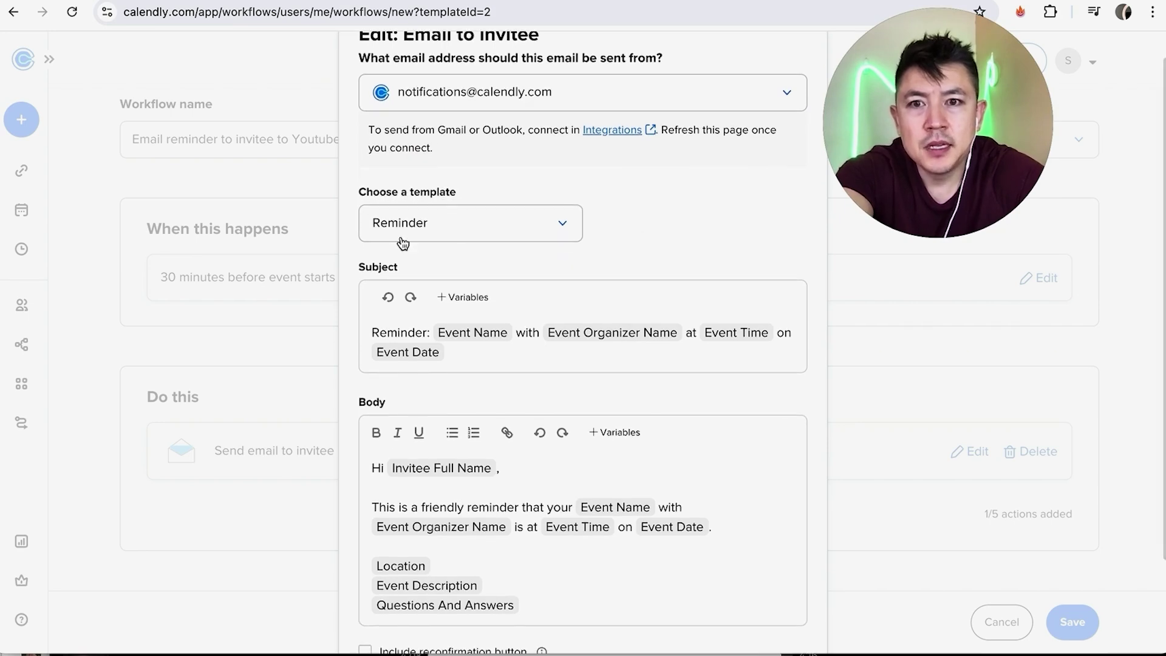
Try the Thank you and Feedback survey email templates, then settle on Reminder.
{"action": "left_click", "coordinate": [508, 226]}
{"action": "left_click", "coordinate": [431, 465]}
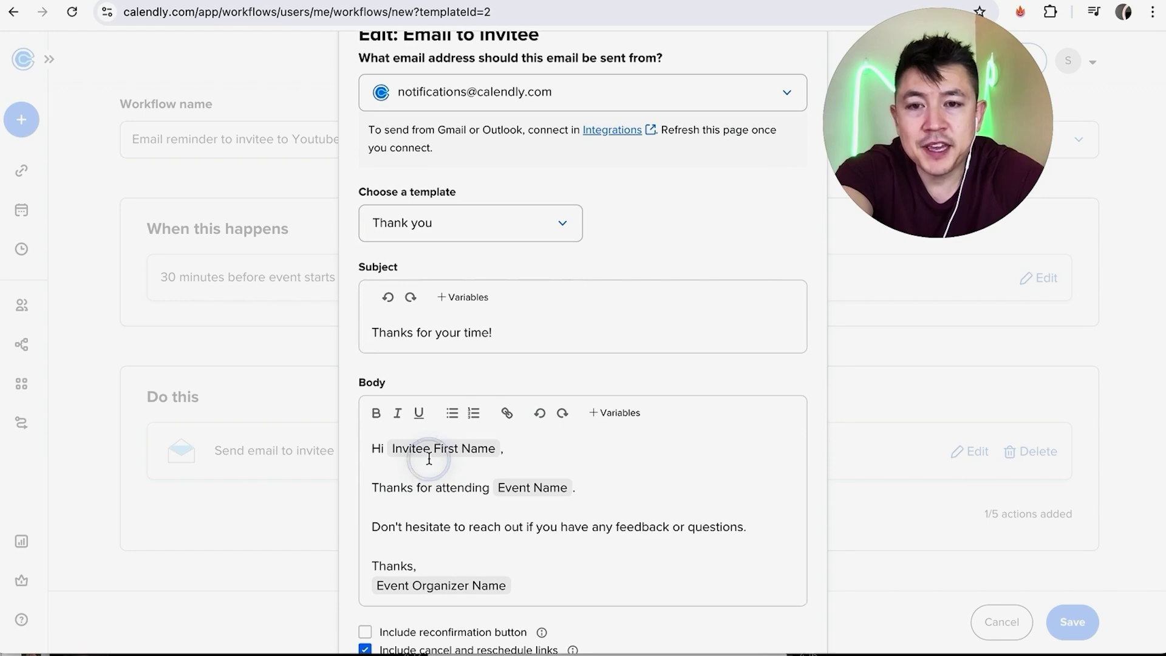
{"action": "left_click", "coordinate": [565, 224]}
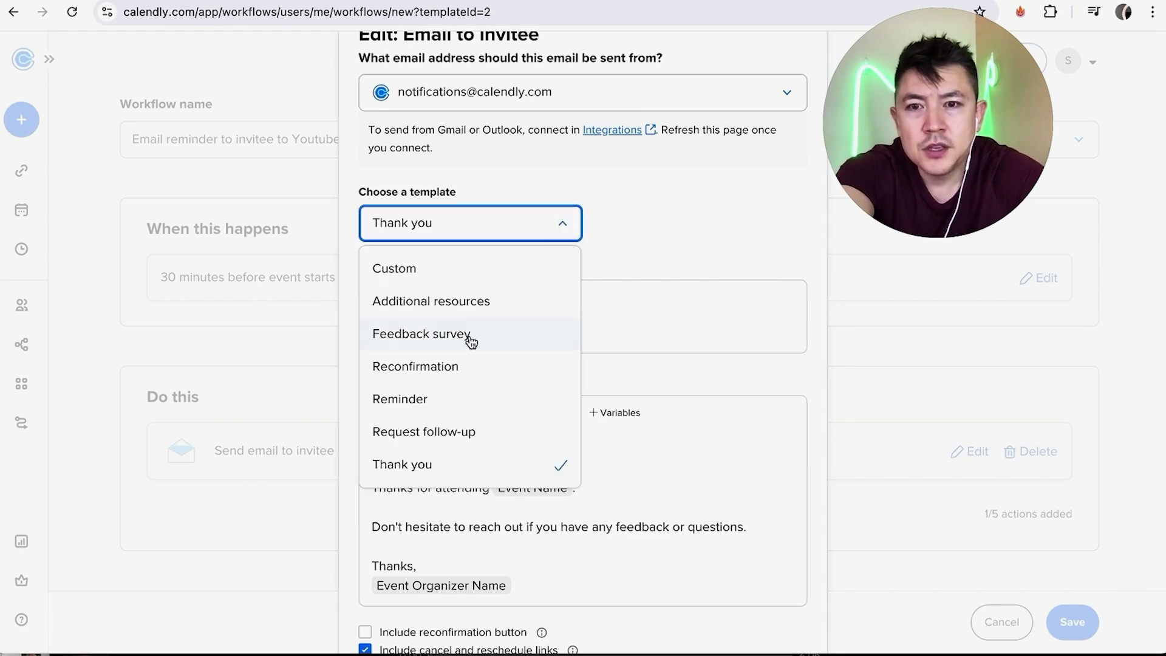
{"action": "left_click", "coordinate": [470, 337]}
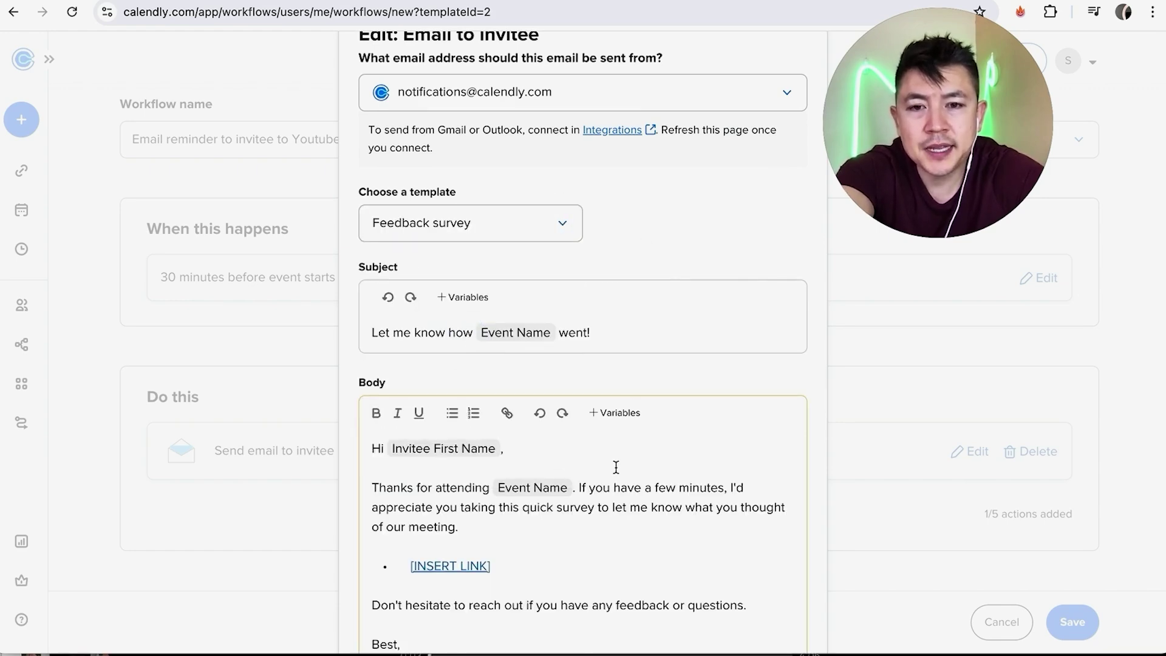
{"action": "scroll", "coordinate": [615, 467], "scroll_direction": "down", "scroll_amount": 2}
{"action": "scroll", "coordinate": [592, 410], "scroll_direction": "up", "scroll_amount": 2}
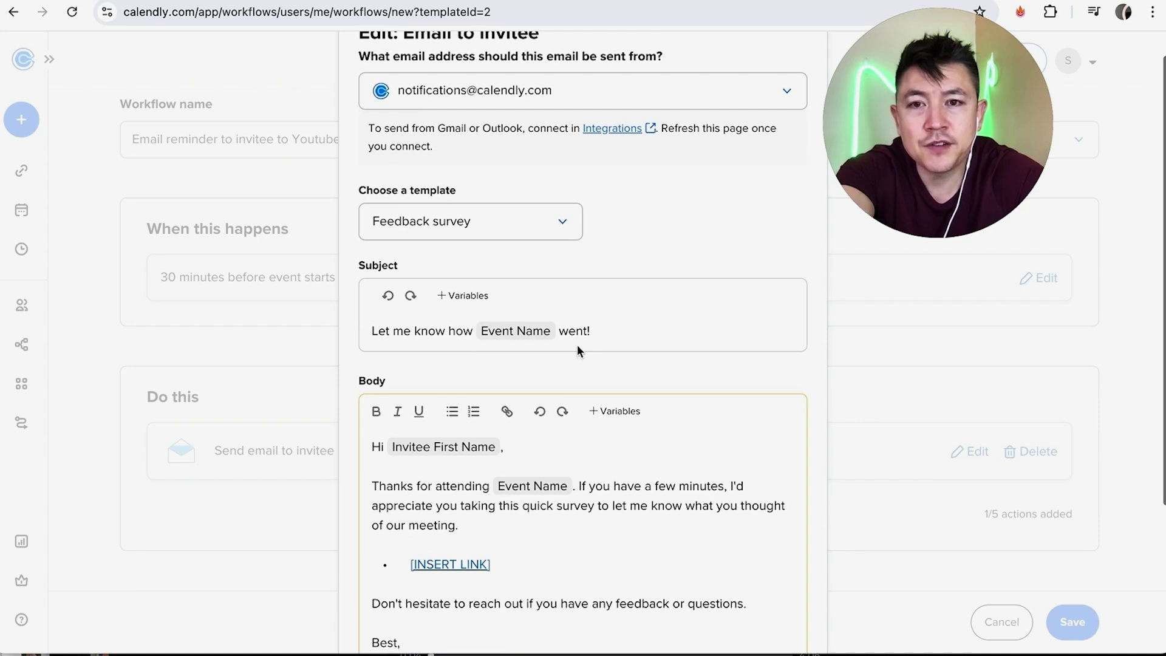
{"action": "left_click", "coordinate": [550, 224]}
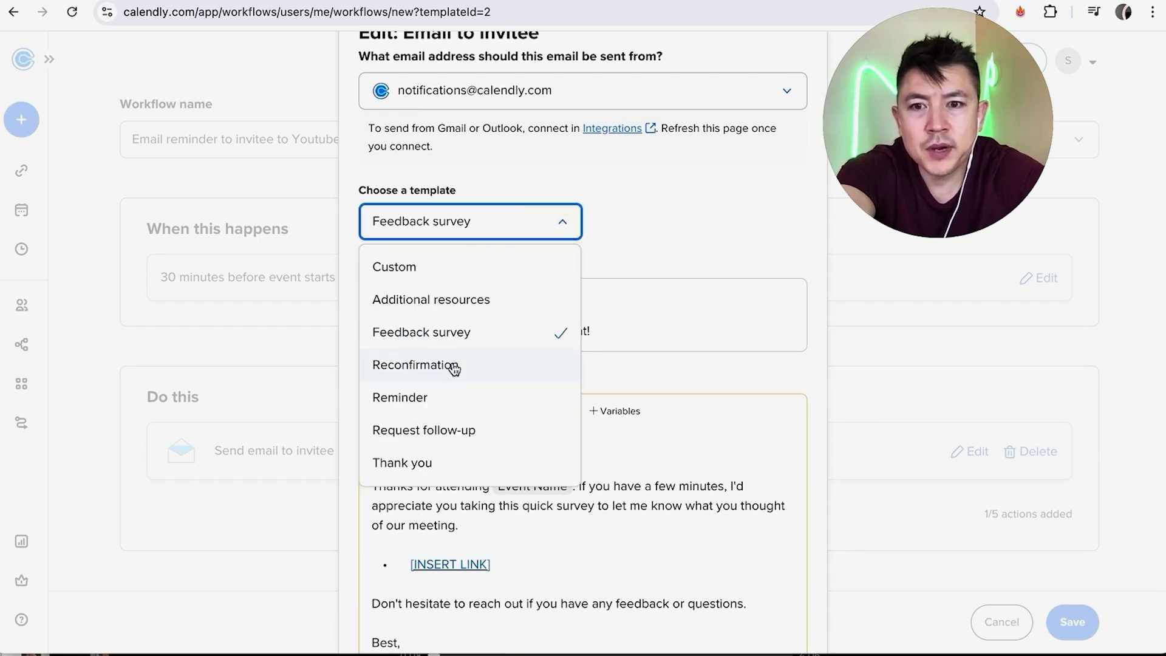
{"action": "left_click", "coordinate": [424, 396]}
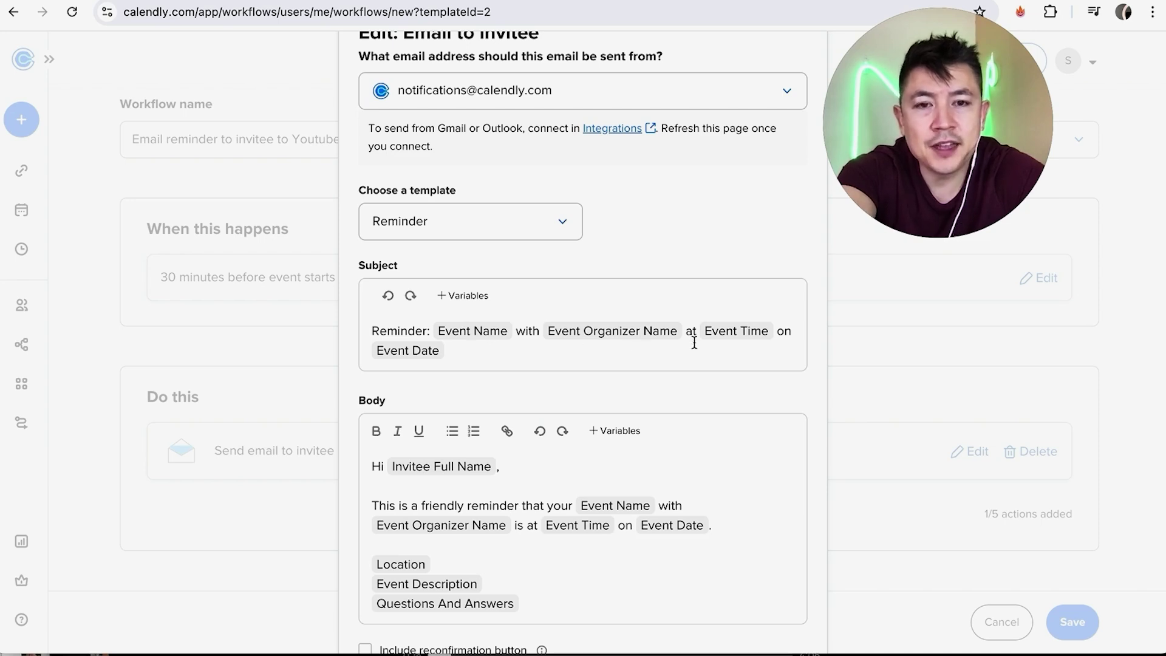
{"action": "scroll", "coordinate": [770, 426], "scroll_direction": "down", "scroll_amount": 1}
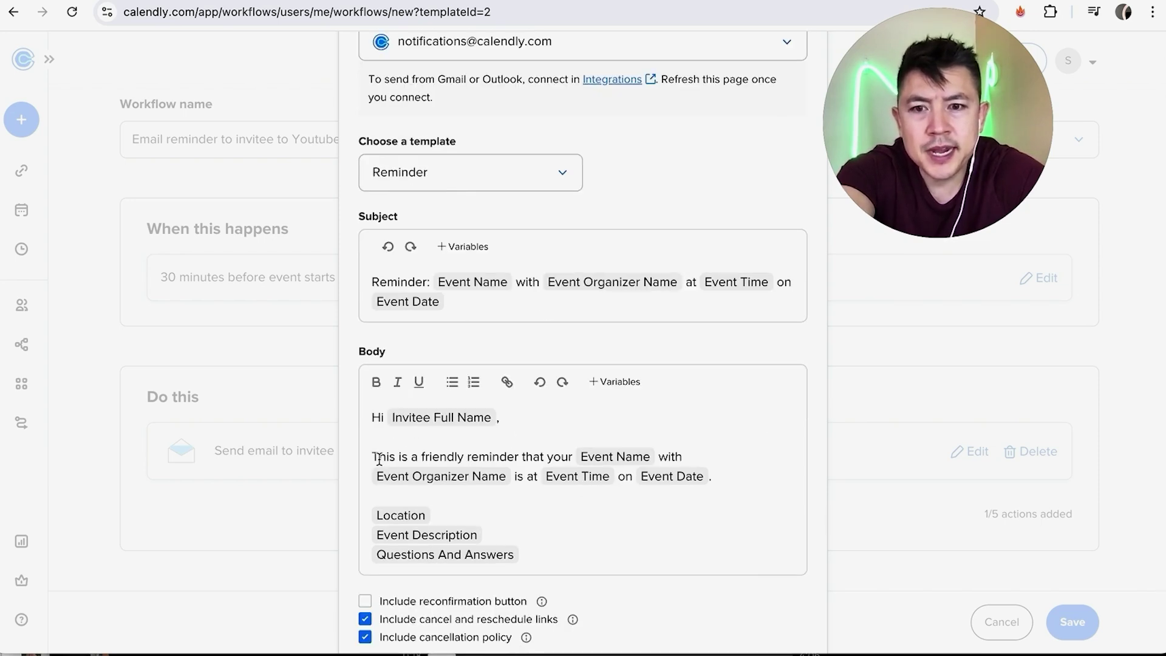
Replace 'friendly' with 'COOL', drop cancel/reschedule links and policy, and add the reconfirmation button.
{"action": "double_click", "coordinate": [442, 456]}
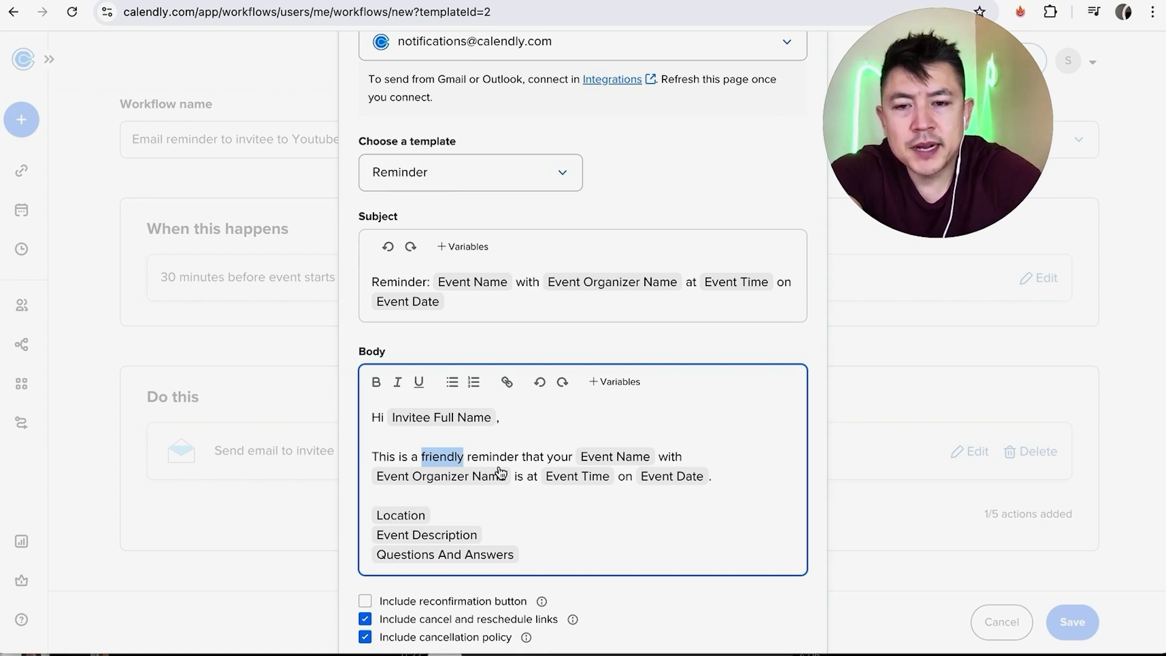
{"action": "type", "text": "COOL"}
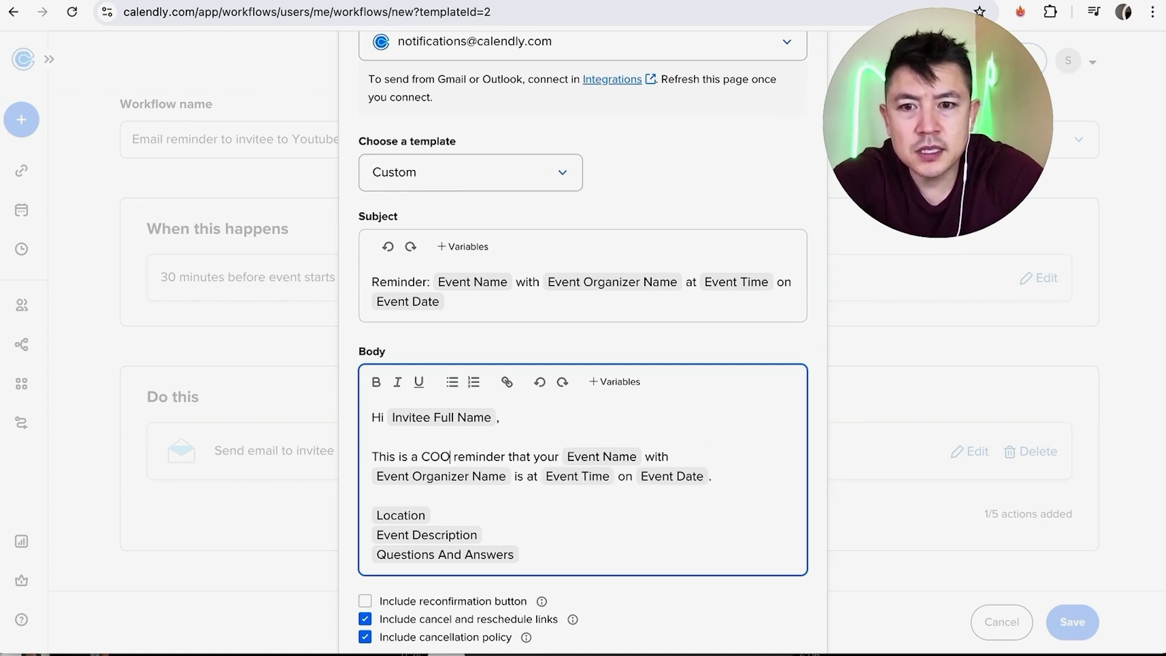
{"action": "scroll", "coordinate": [623, 525], "scroll_direction": "down", "scroll_amount": 1}
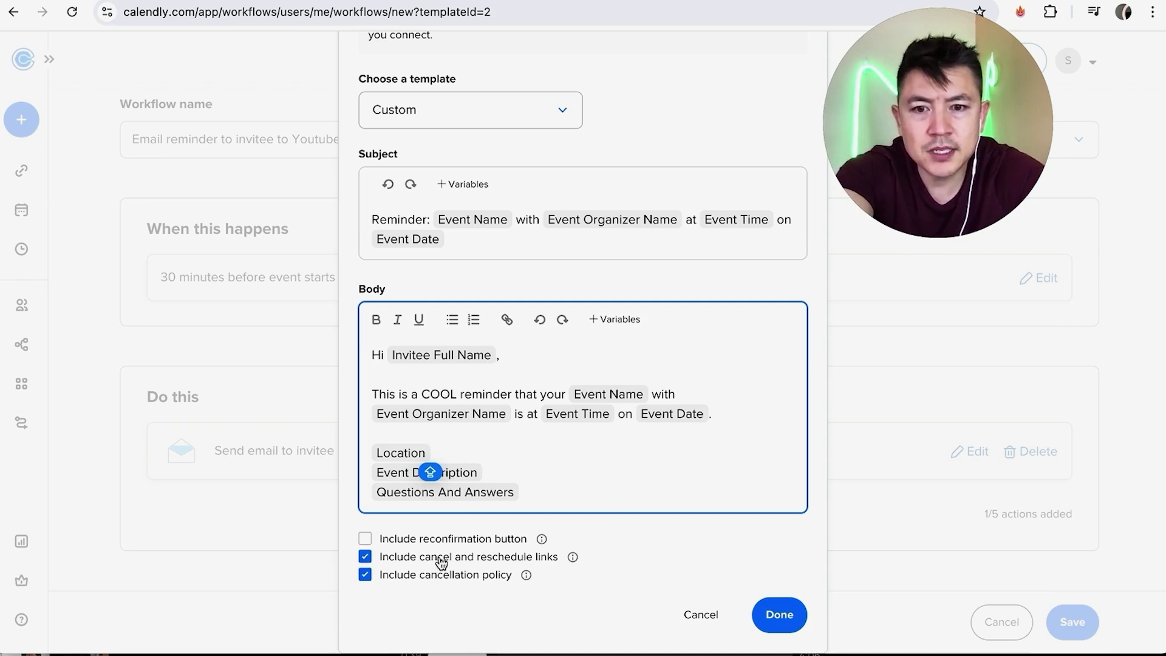
{"action": "left_click", "coordinate": [365, 556]}
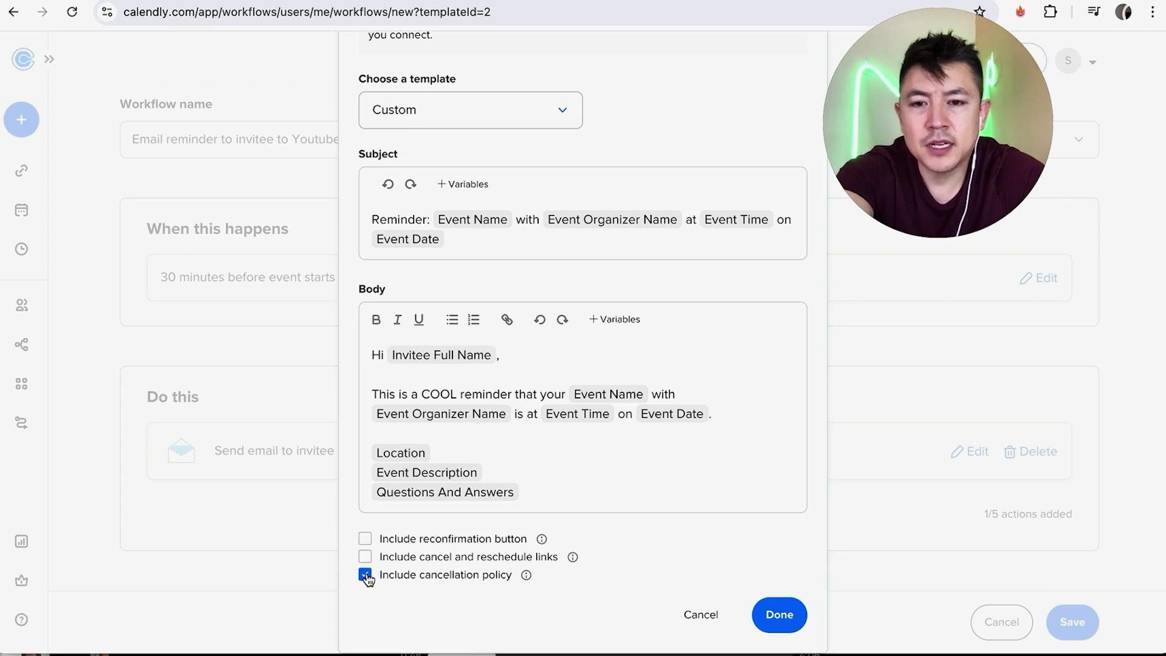
{"action": "left_click", "coordinate": [365, 575]}
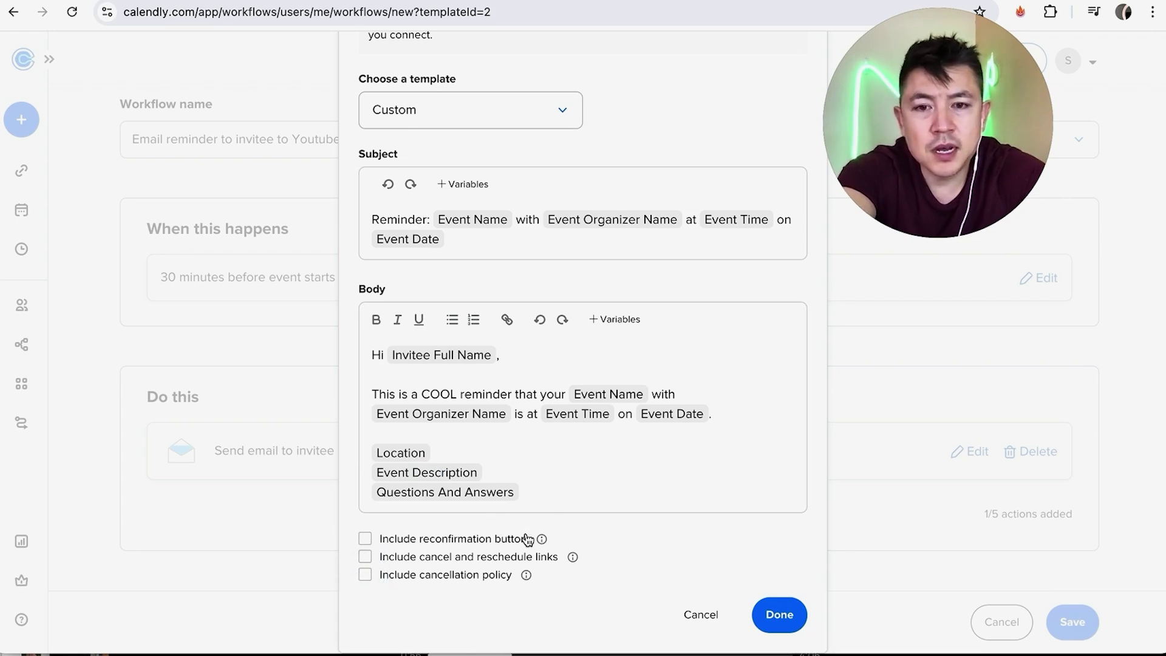
{"action": "left_click", "coordinate": [366, 537]}
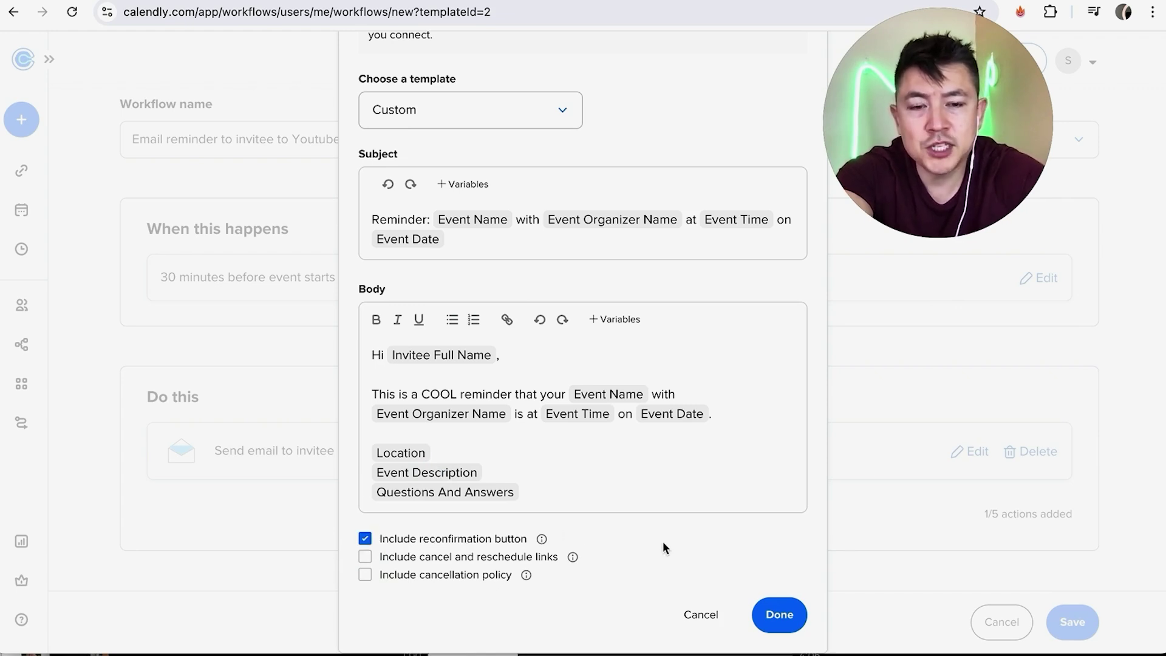
{"action": "scroll", "coordinate": [673, 519], "scroll_direction": "up", "scroll_amount": 1}
{"action": "scroll", "coordinate": [671, 513], "scroll_direction": "up", "scroll_amount": 1}
{"action": "scroll", "coordinate": [672, 513], "scroll_direction": "down", "scroll_amount": 1}
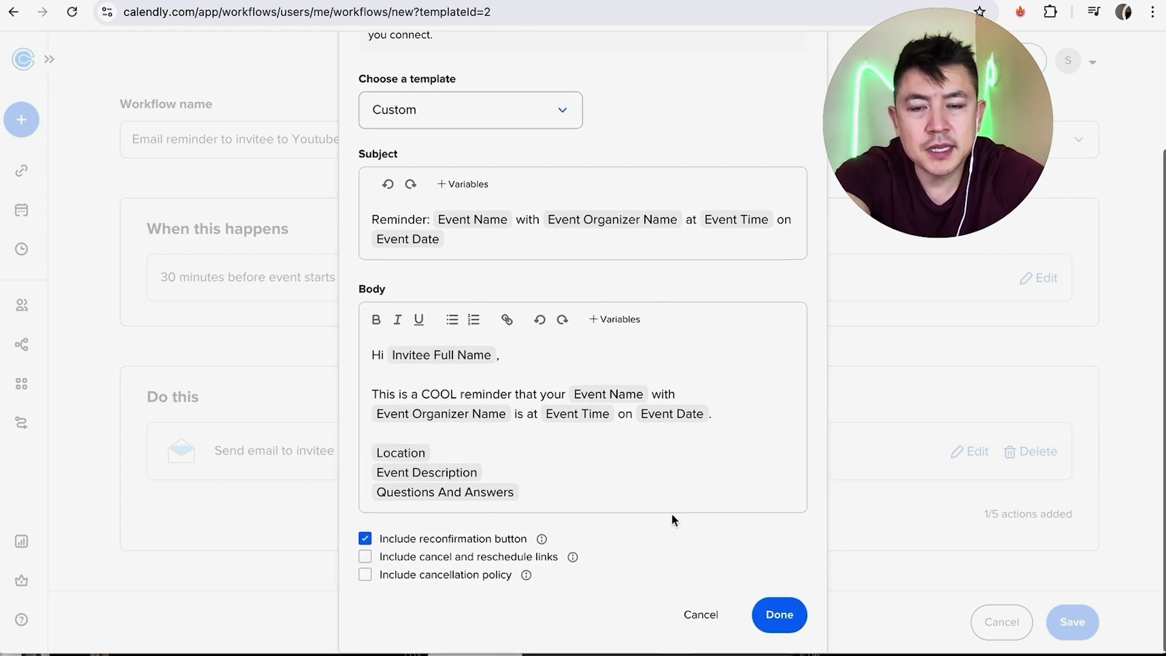
{"action": "key", "text": "Escape"}
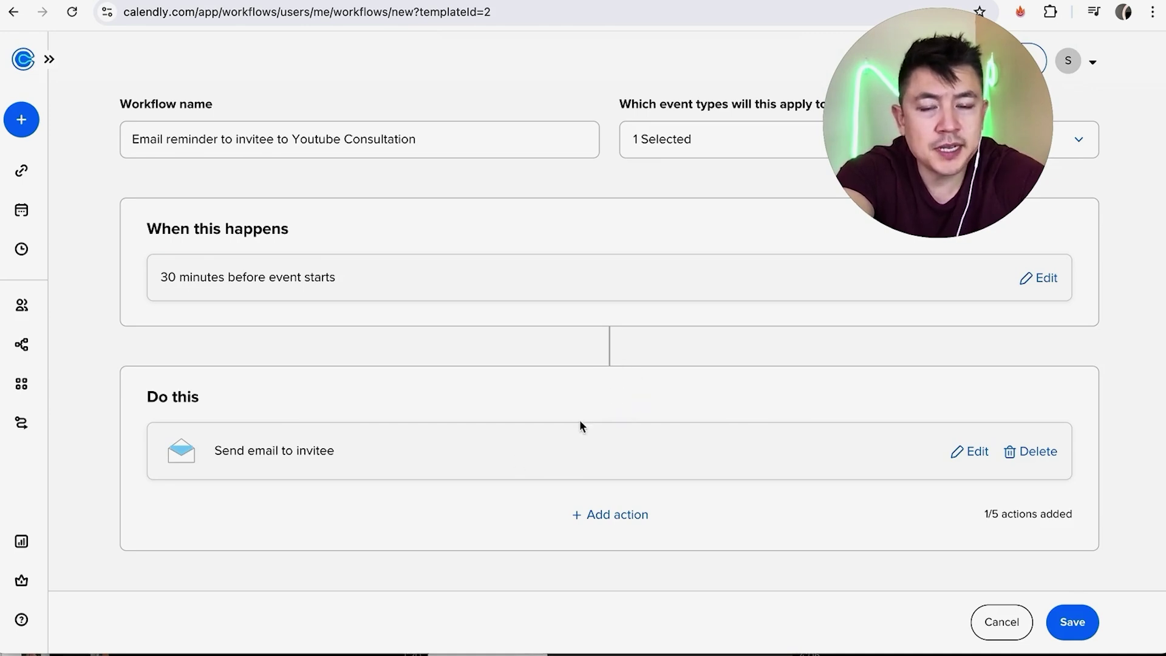
Add a Send text to invitee action saying 'DO NOT FORGET OUR MEETING OR ELSE!'.
{"action": "left_click", "coordinate": [629, 516]}
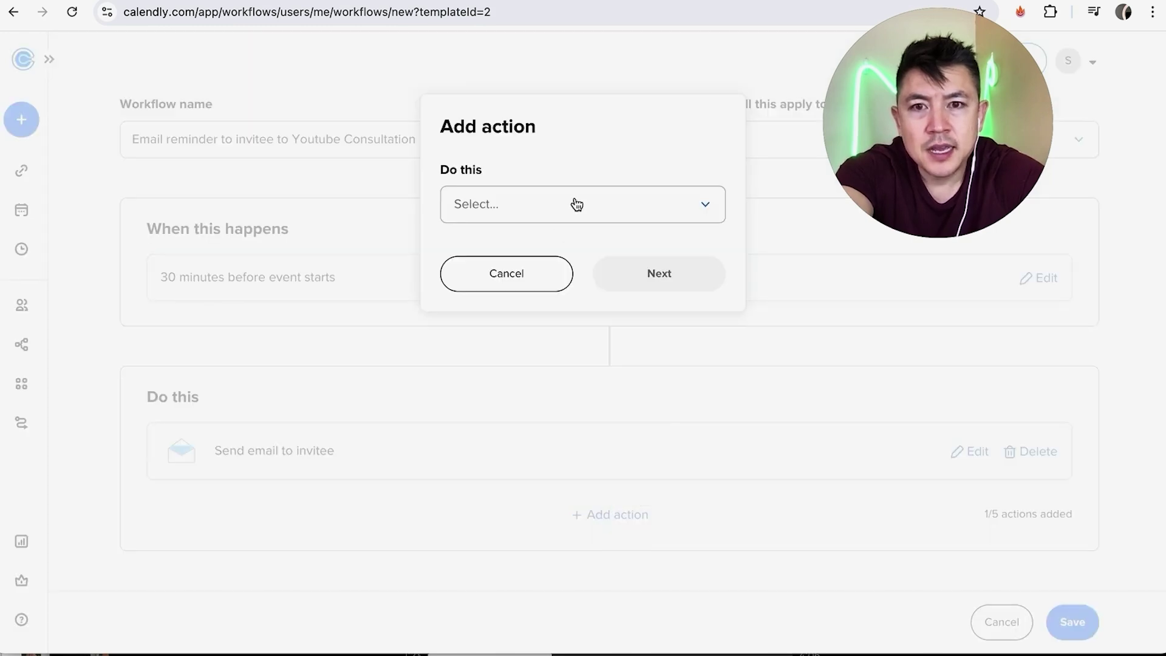
{"action": "left_click", "coordinate": [699, 208]}
{"action": "left_click", "coordinate": [583, 401]}
{"action": "left_click", "coordinate": [684, 203]}
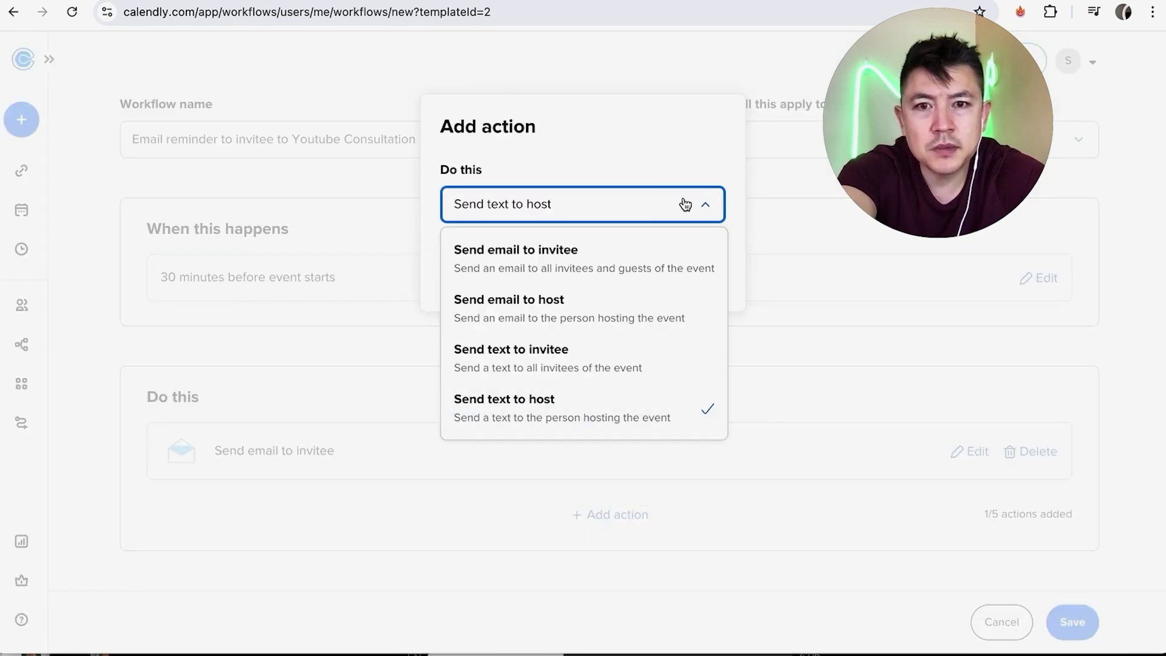
{"action": "left_click", "coordinate": [562, 358]}
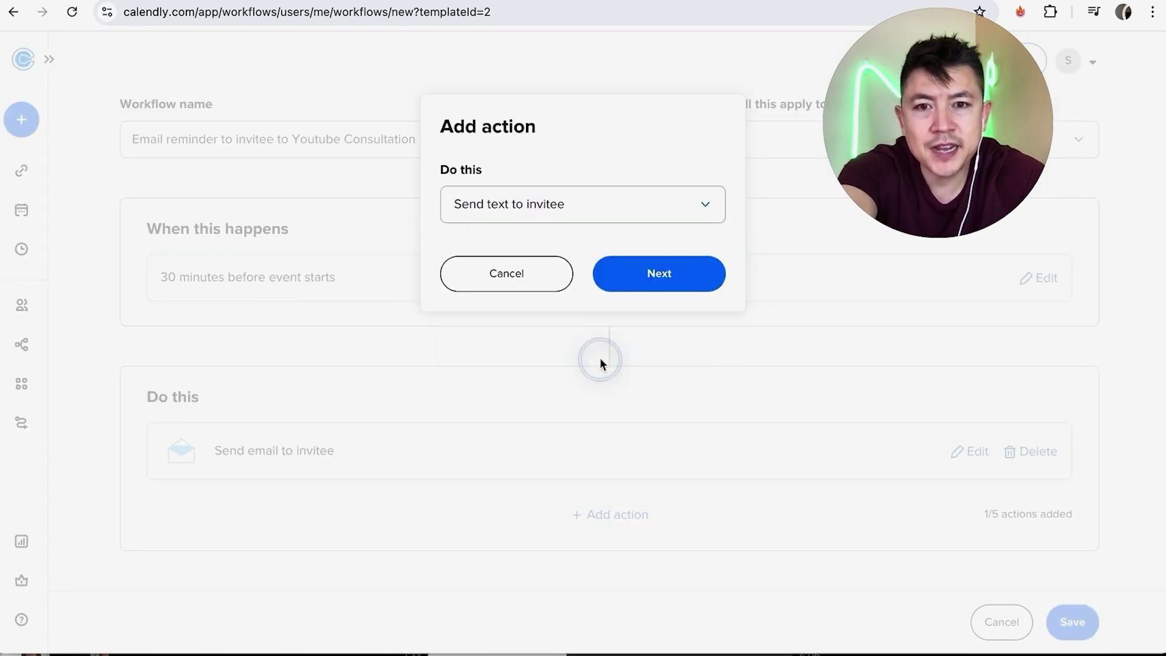
{"action": "left_click", "coordinate": [665, 273]}
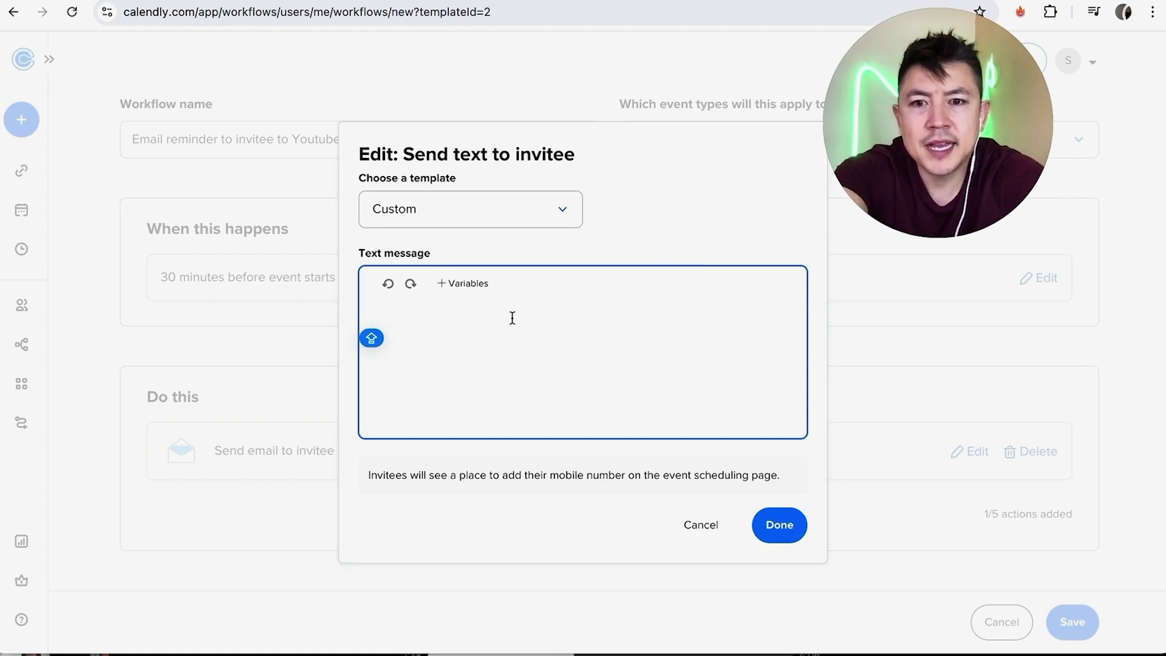
{"action": "type", "text": "DO NOT FORGET O"}
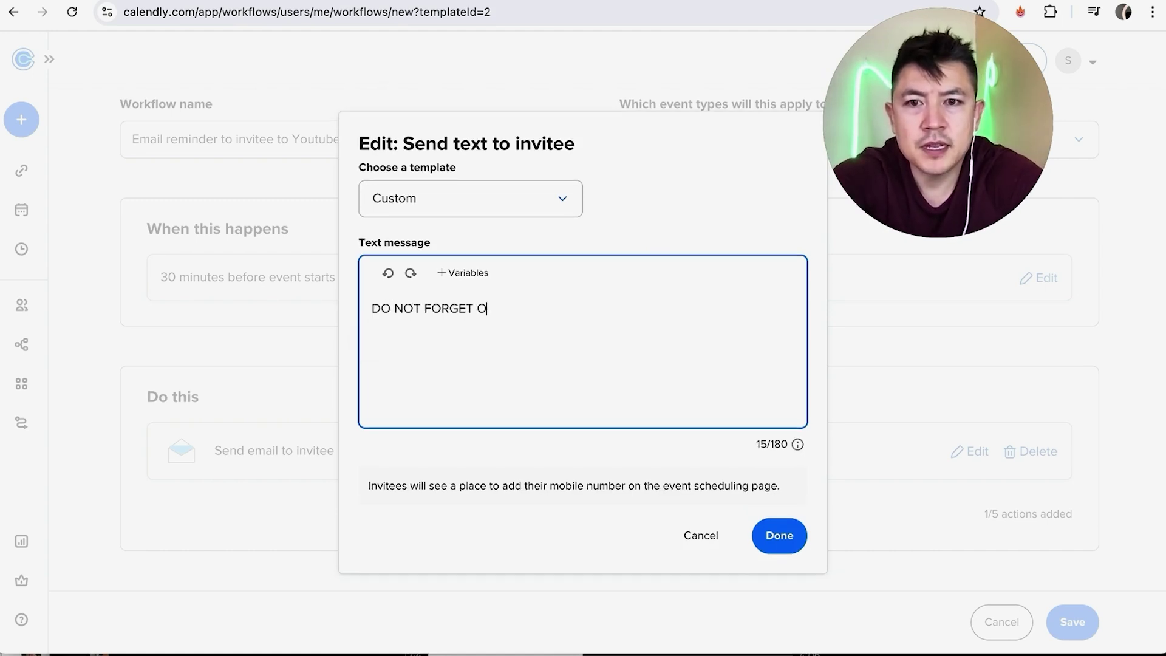
{"action": "type", "text": "UR MEETING OR ELSE!"}
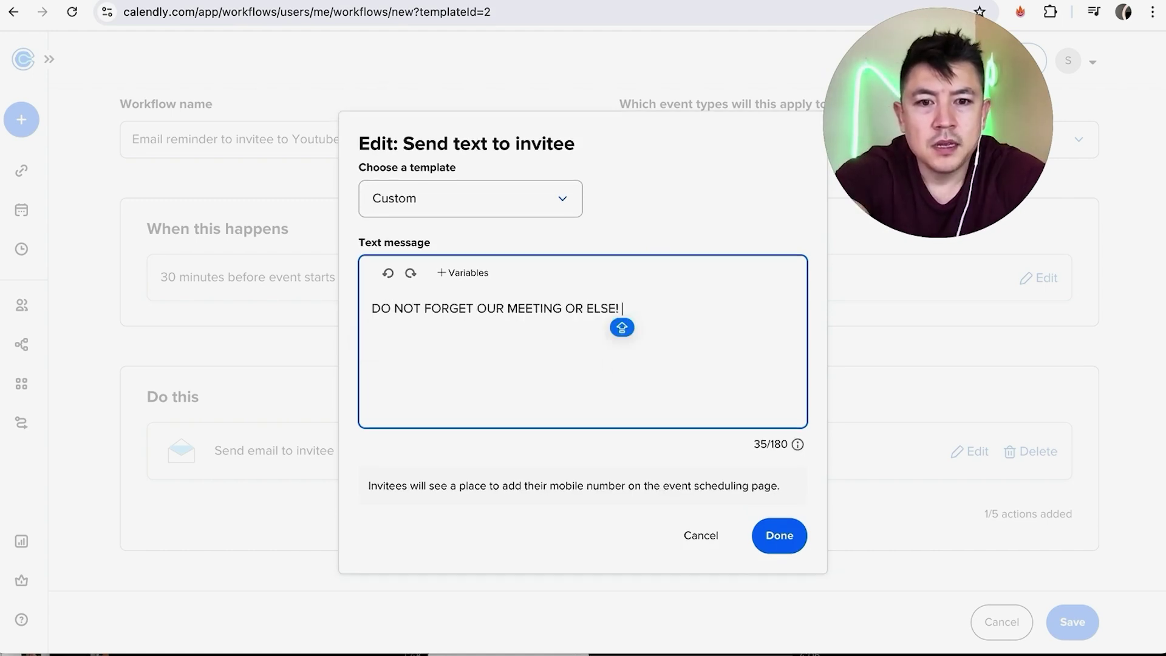
{"action": "left_click", "coordinate": [779, 535]}
{"action": "scroll", "coordinate": [651, 474], "scroll_direction": "up", "scroll_amount": 2}
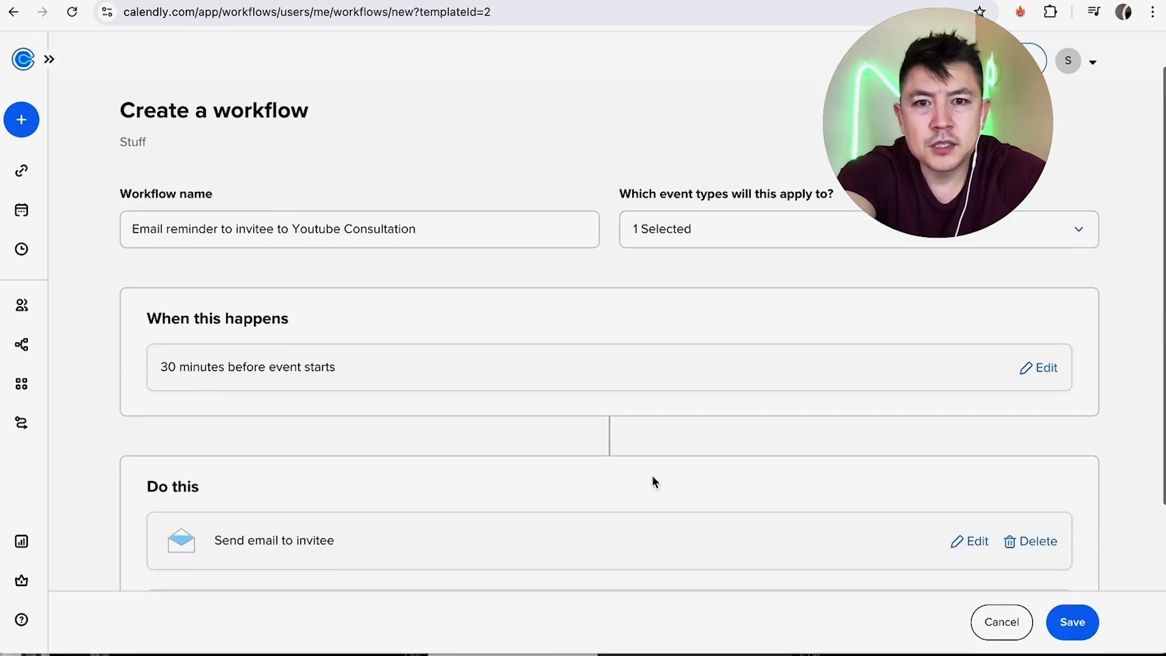
{"action": "scroll", "coordinate": [651, 474], "scroll_direction": "down", "scroll_amount": 3}
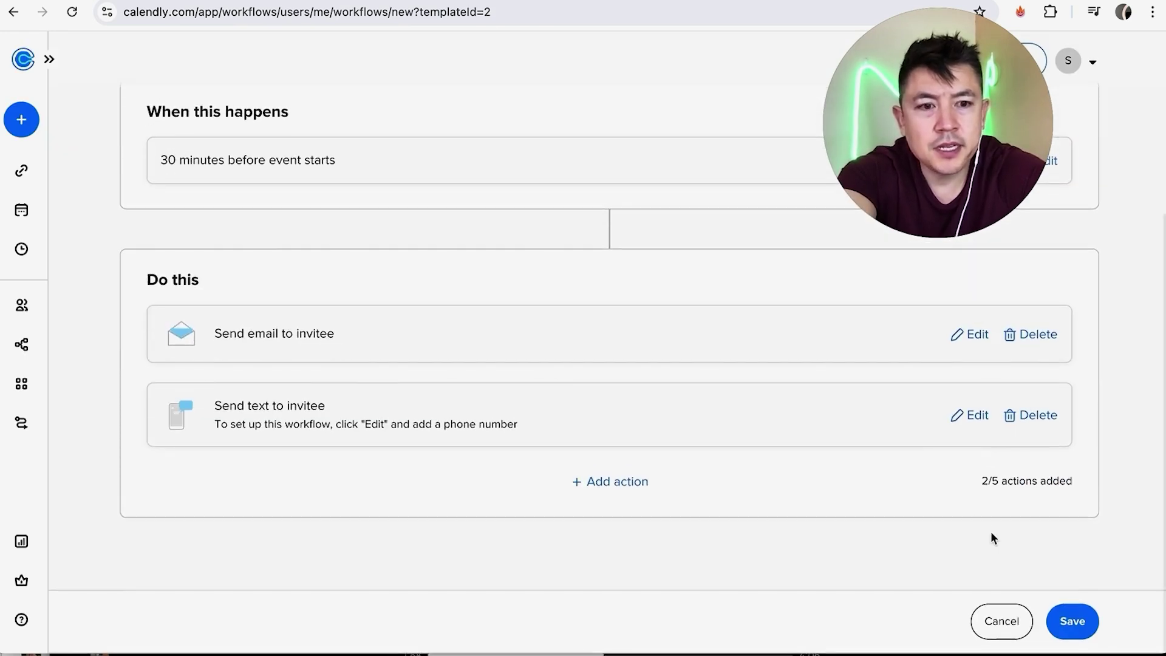
{"action": "left_click", "coordinate": [1082, 625]}
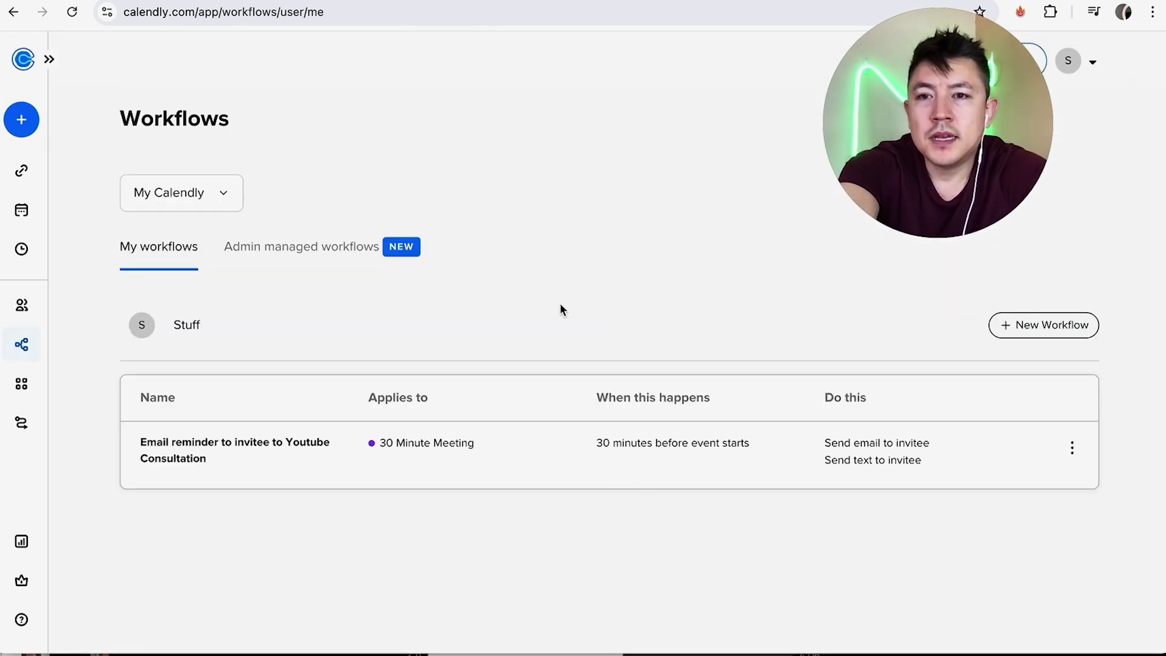